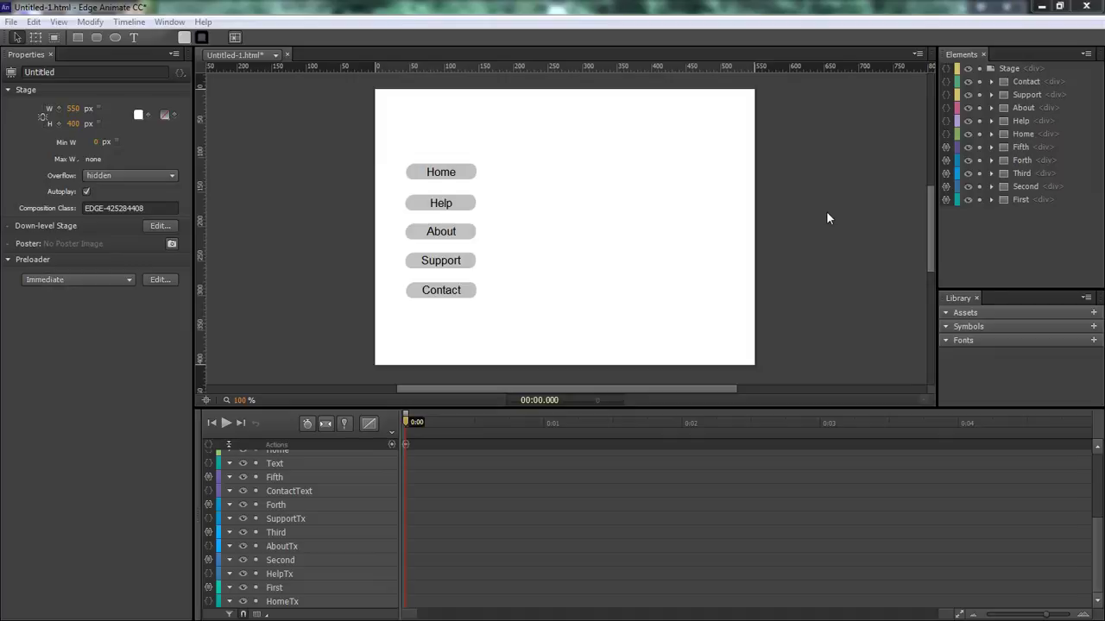
Preview the finished composition in the browser and toggle all five menu popups, Home to Contact, open and closed
key("ctrl+Return")
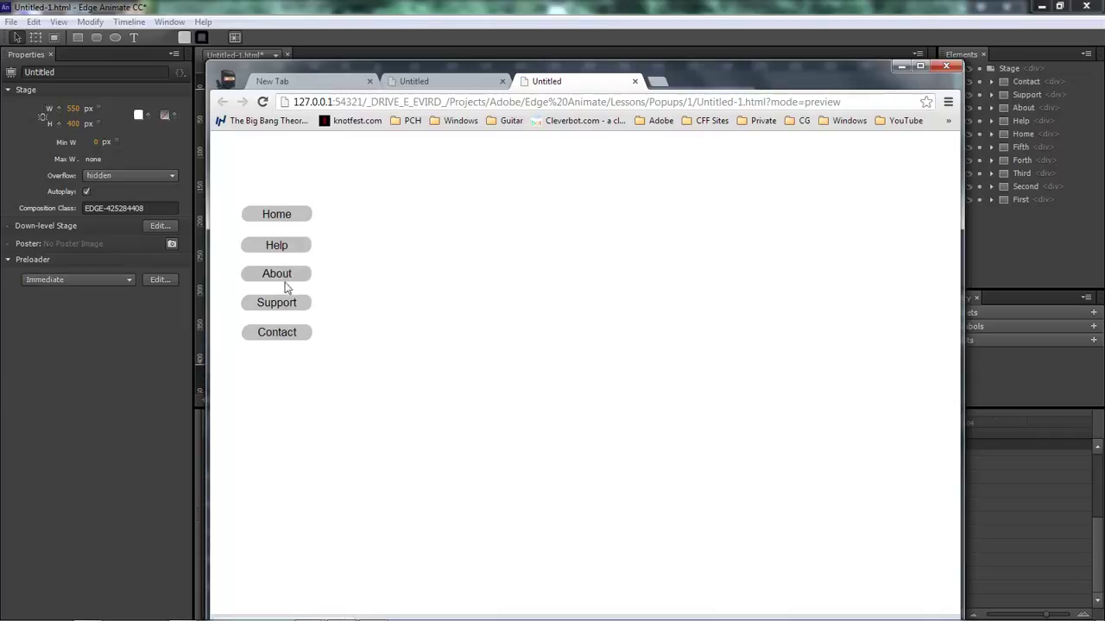
left_click(280, 217)
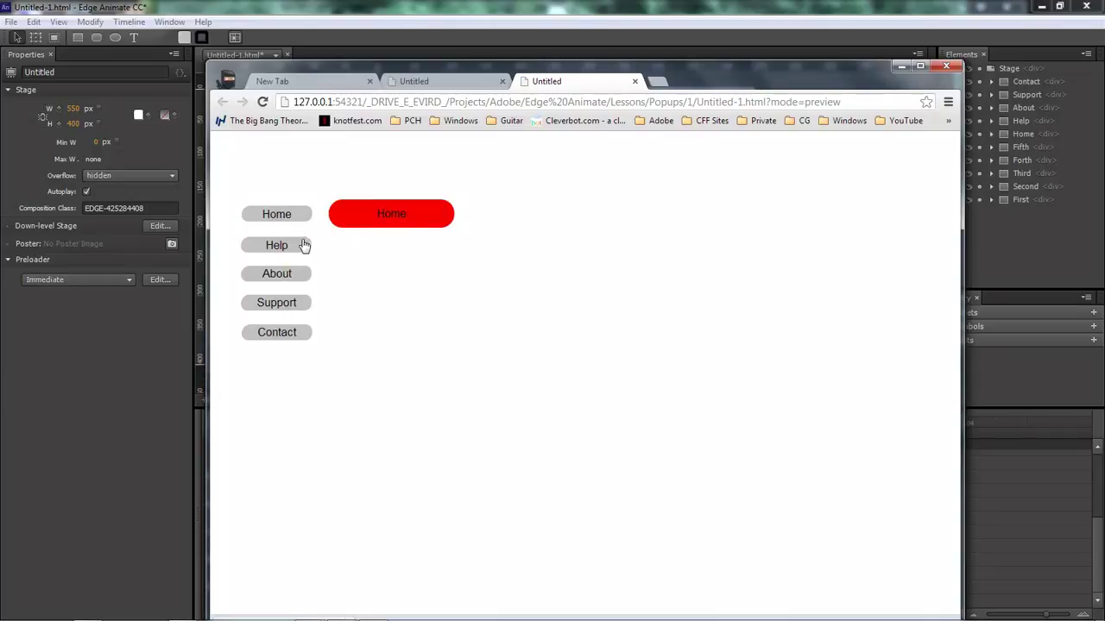
left_click(278, 248)
left_click(292, 271)
left_click(281, 304)
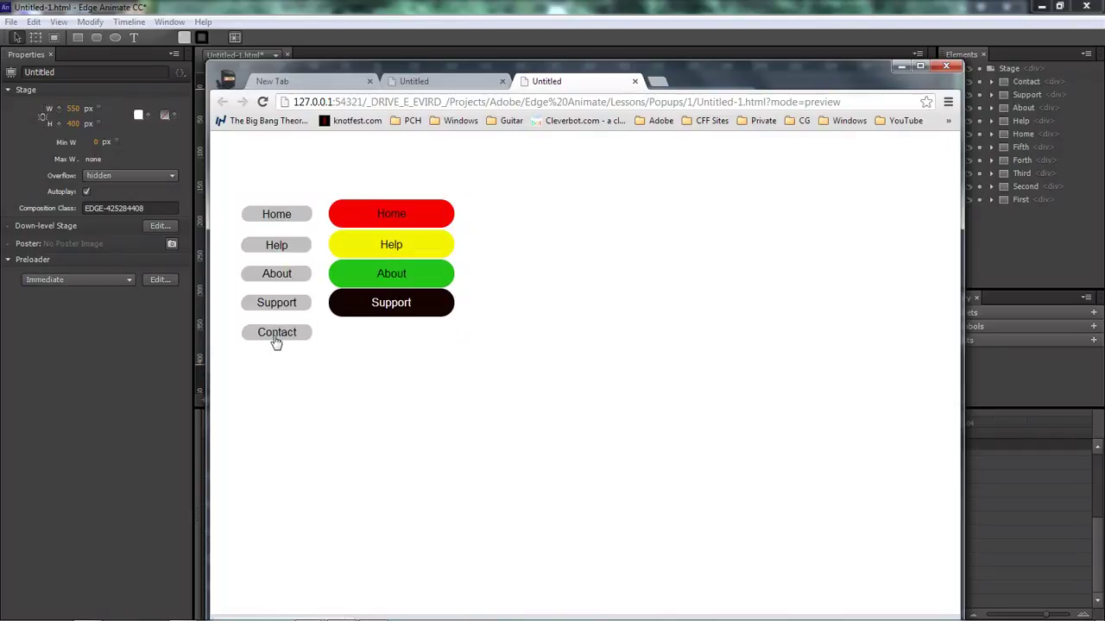
left_click(274, 336)
left_click(277, 338)
left_click(278, 308)
left_click(278, 275)
left_click(278, 246)
left_click(278, 215)
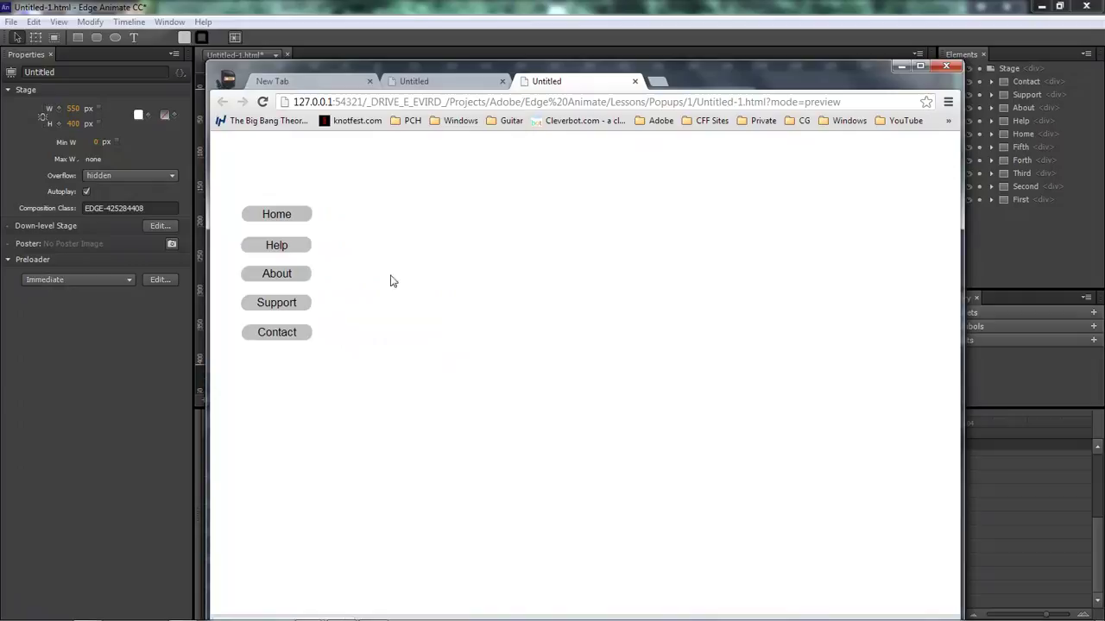
Test the five menu buttons in the preview by opening and closing each popup in quick succession
double_click(277, 218)
left_click(347, 219)
double_click(269, 247)
left_click(317, 261)
left_click(305, 279)
triple_click(306, 279)
left_click(306, 307)
left_click(306, 308)
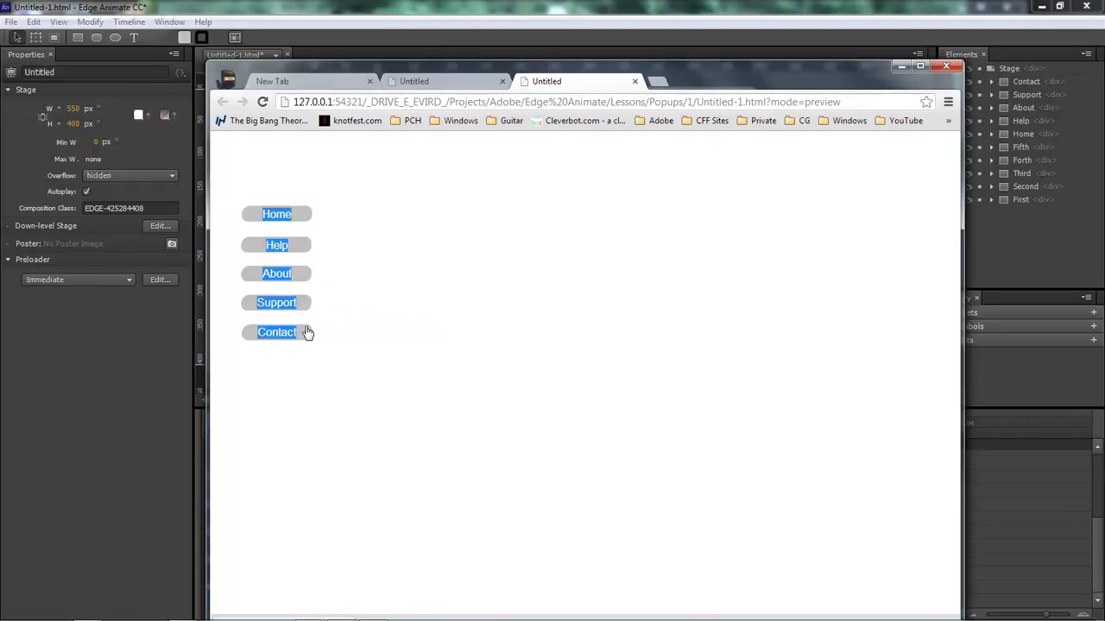
double_click(307, 334)
left_click(375, 222)
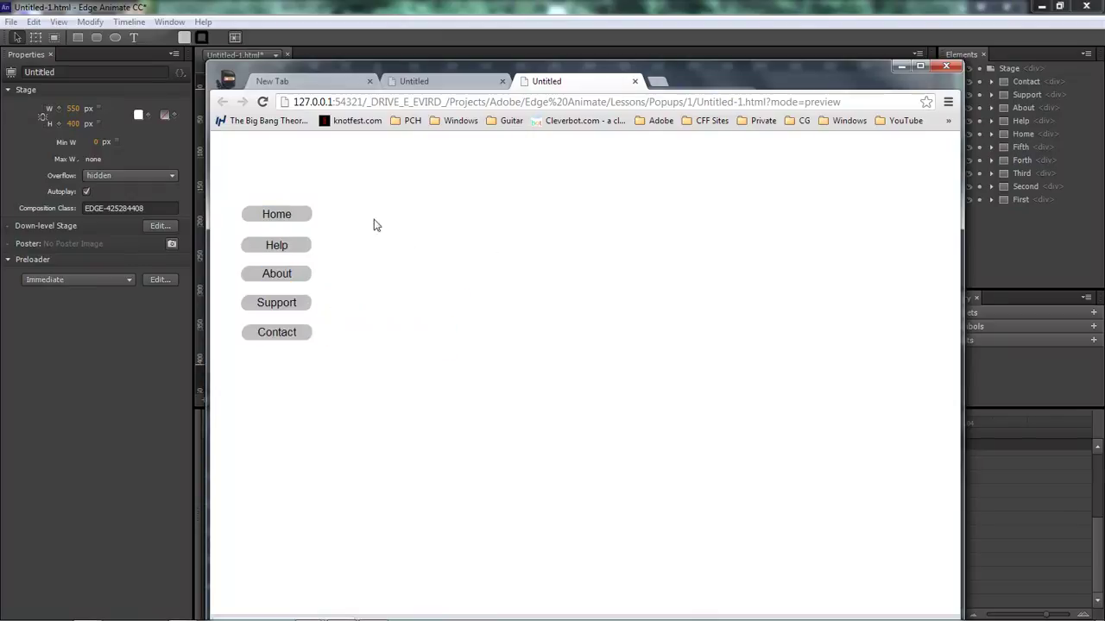
Open and close each popup one at a time, from Home down to Contact, and return from the browser to Edge Animate
left_click(305, 217)
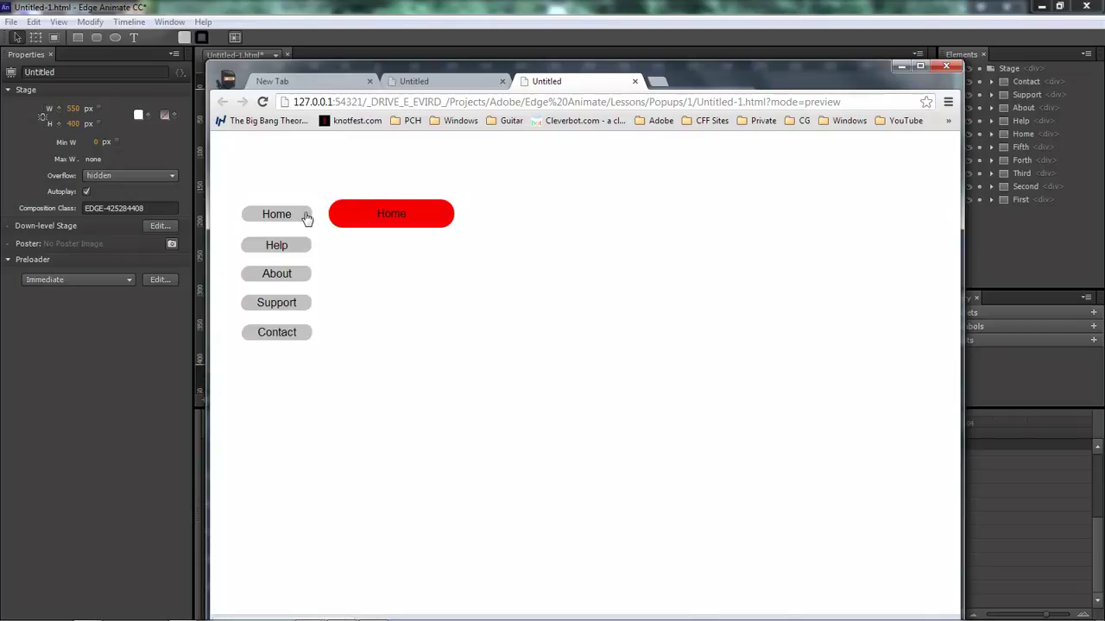
left_click(306, 218)
left_click(304, 247)
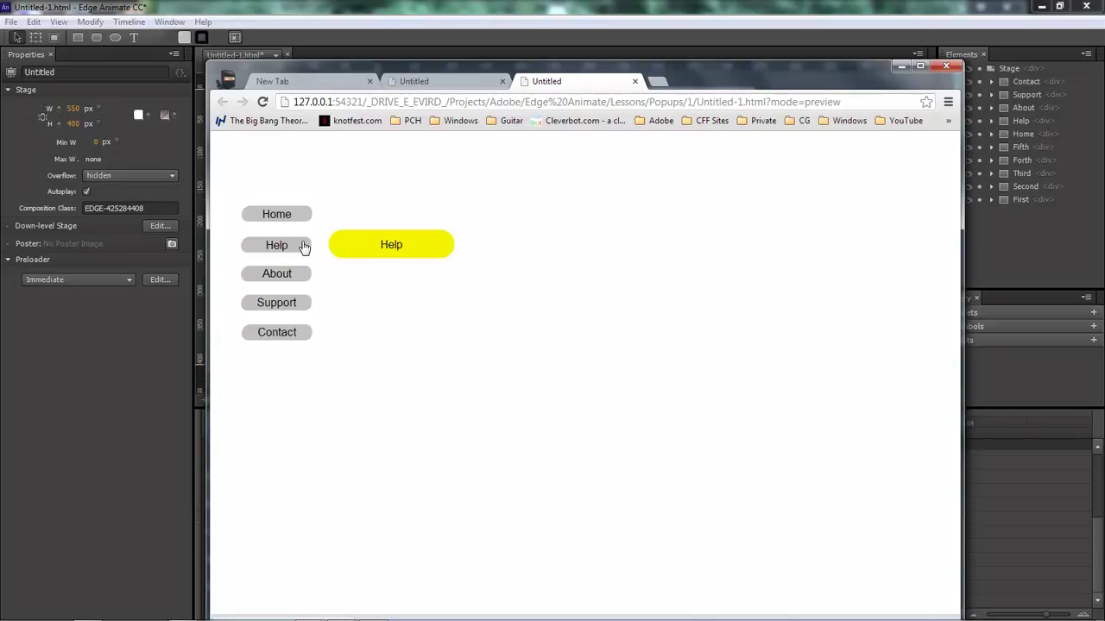
left_click(303, 246)
left_click(302, 276)
left_click(304, 277)
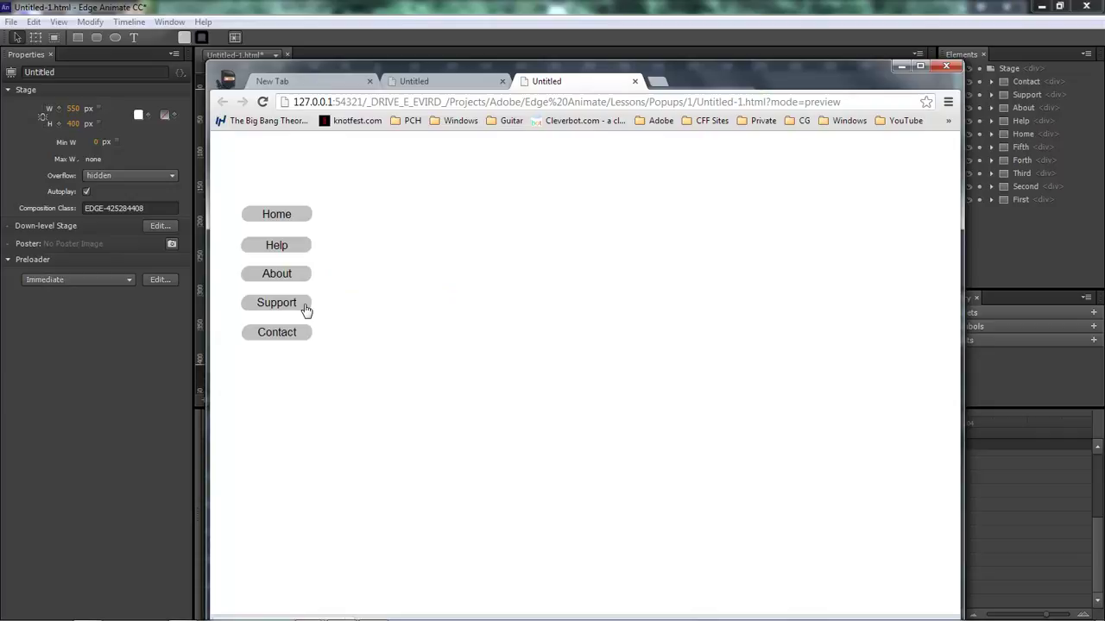
left_click(305, 309)
left_click(306, 309)
left_click(307, 338)
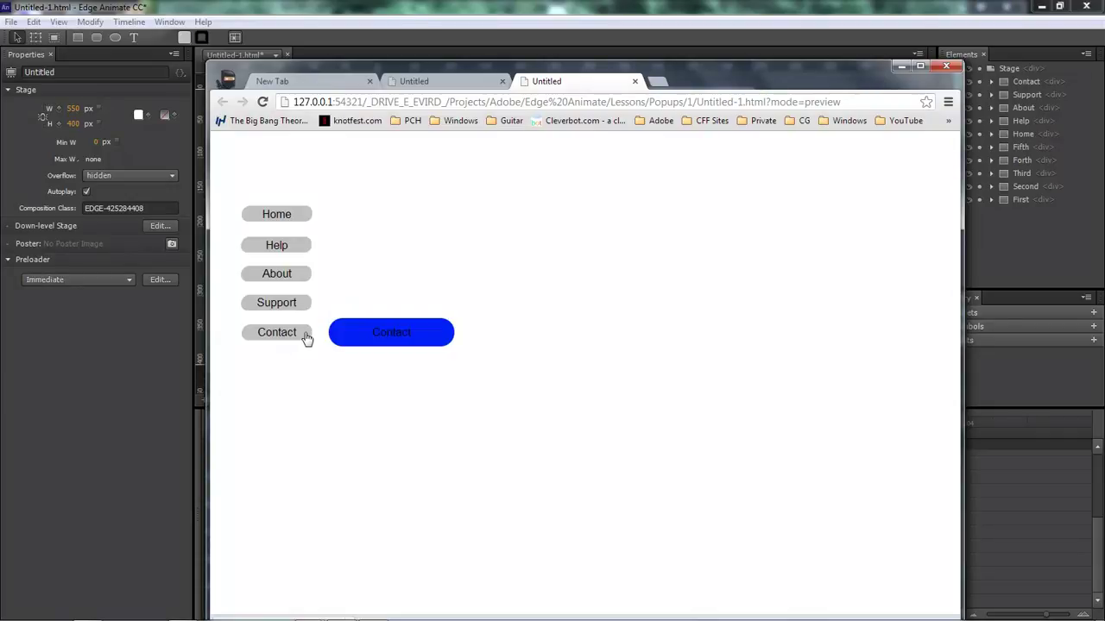
left_click(306, 337)
left_click(900, 68)
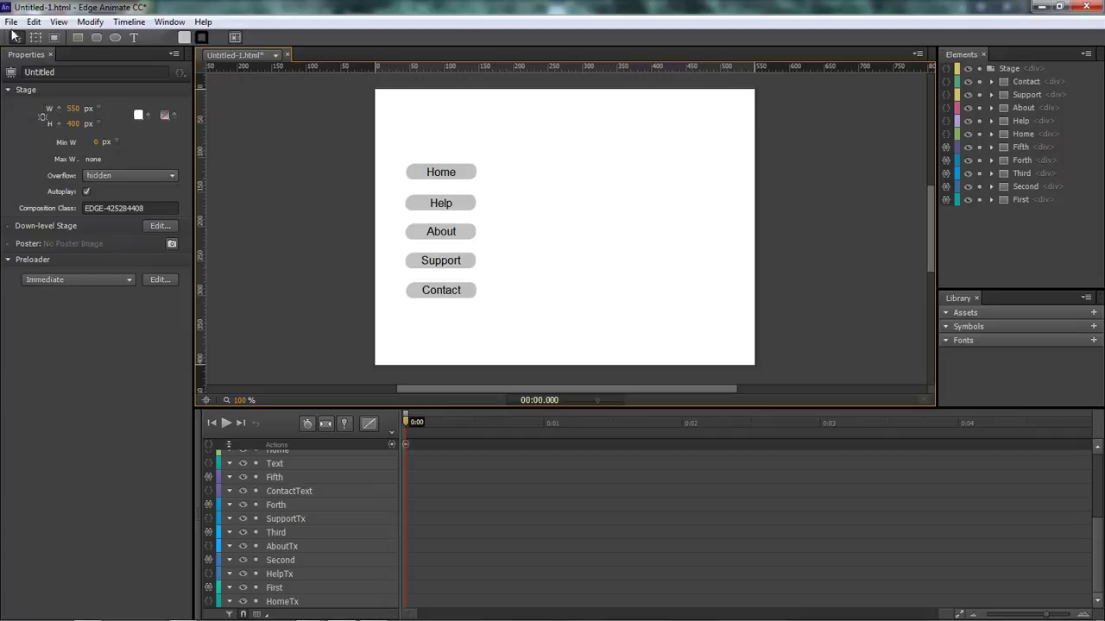
Create a new composition and draw a grey rectangle about 109 × 22 px near the stage's upper-left corner
key("ctrl+n")
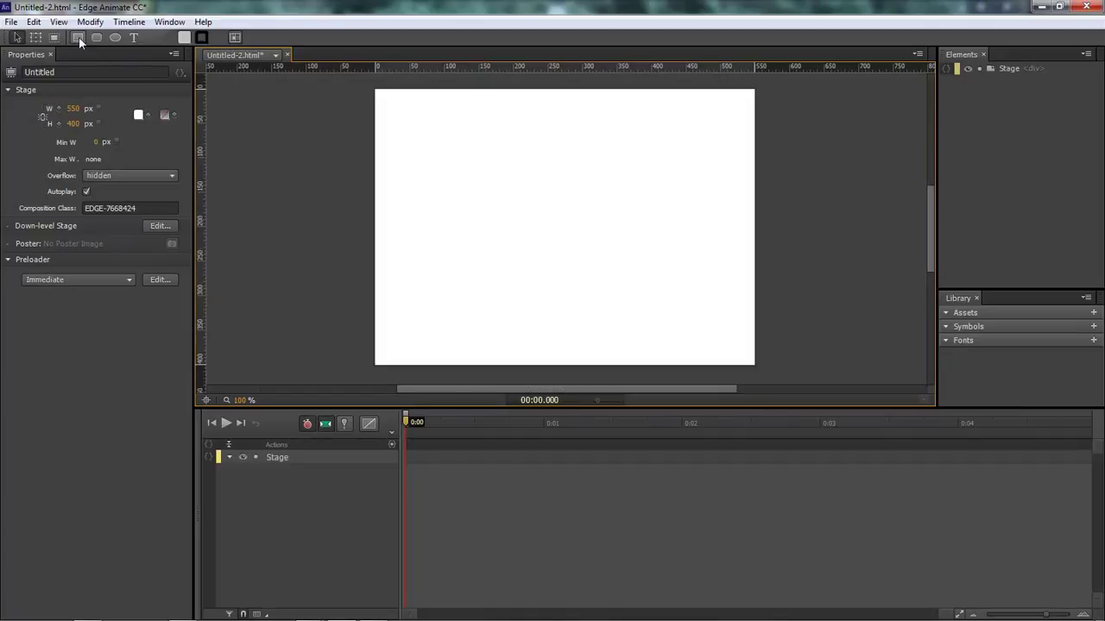
left_click(77, 37)
left_click_drag(392, 129, 466, 141)
Round all four corners of the rectangle individually with a 45 px radius
left_click(95, 428)
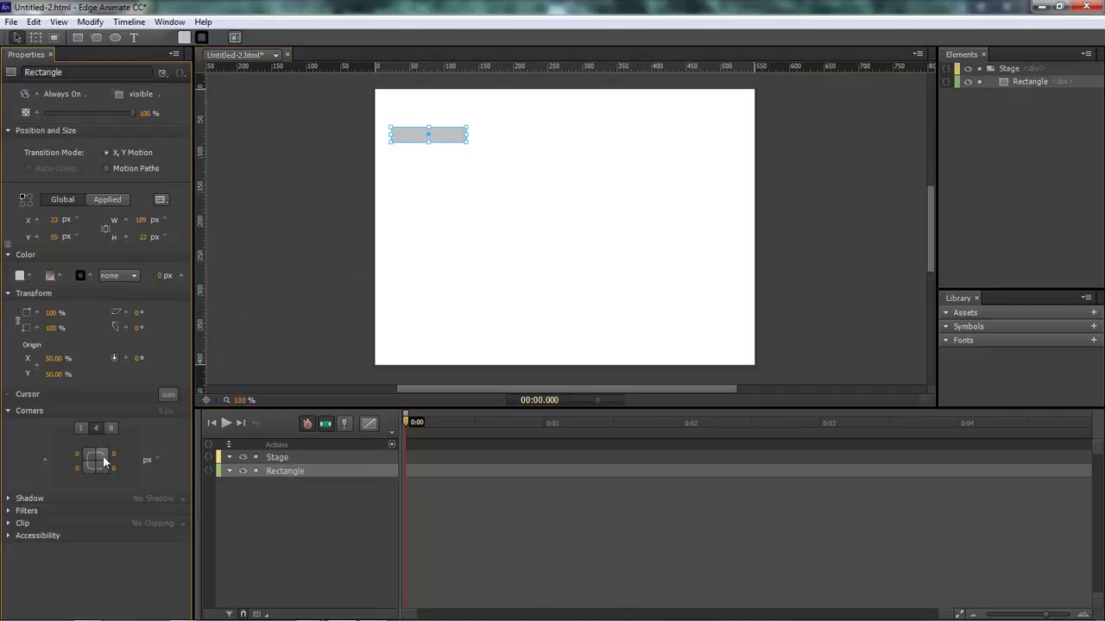
left_click(77, 454)
type("45")
left_click(115, 454)
type("45")
key("Return")
left_click(113, 468)
type("45")
left_click(78, 468)
type("45")
left_click(396, 266)
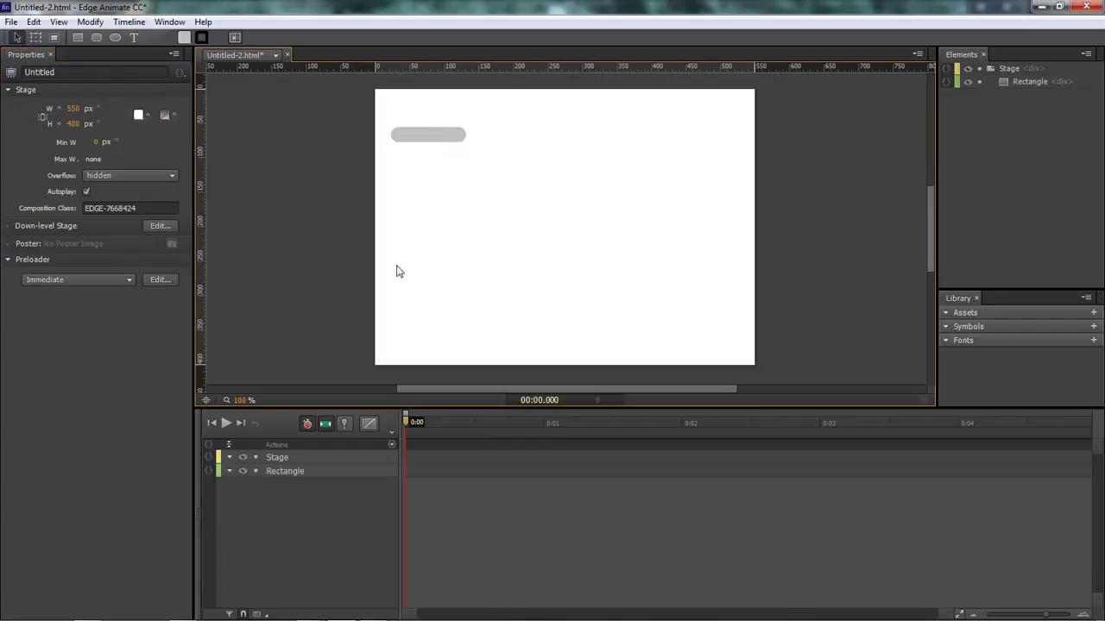
Add a text element reading "Home" over the rounded rectangle
left_click(428, 133)
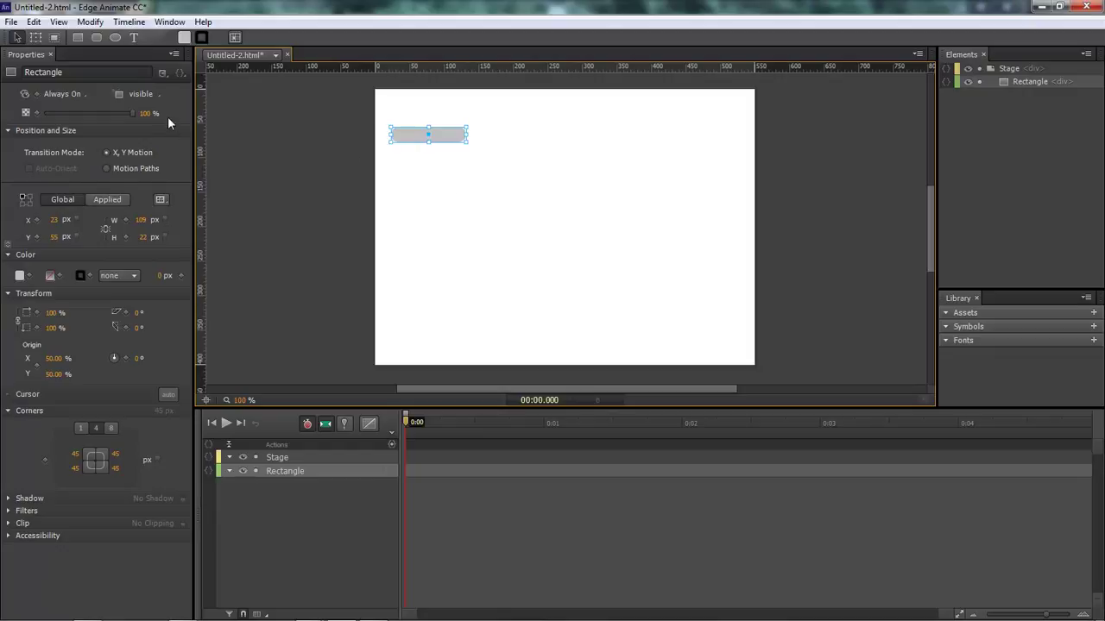
left_click(134, 37)
left_click(410, 131)
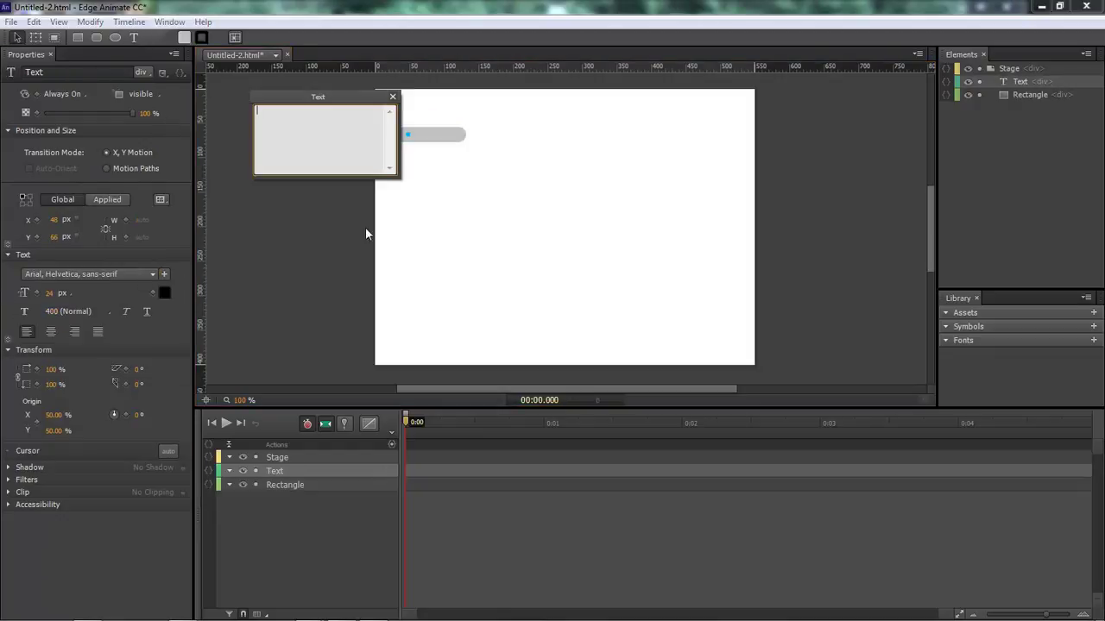
type("Home")
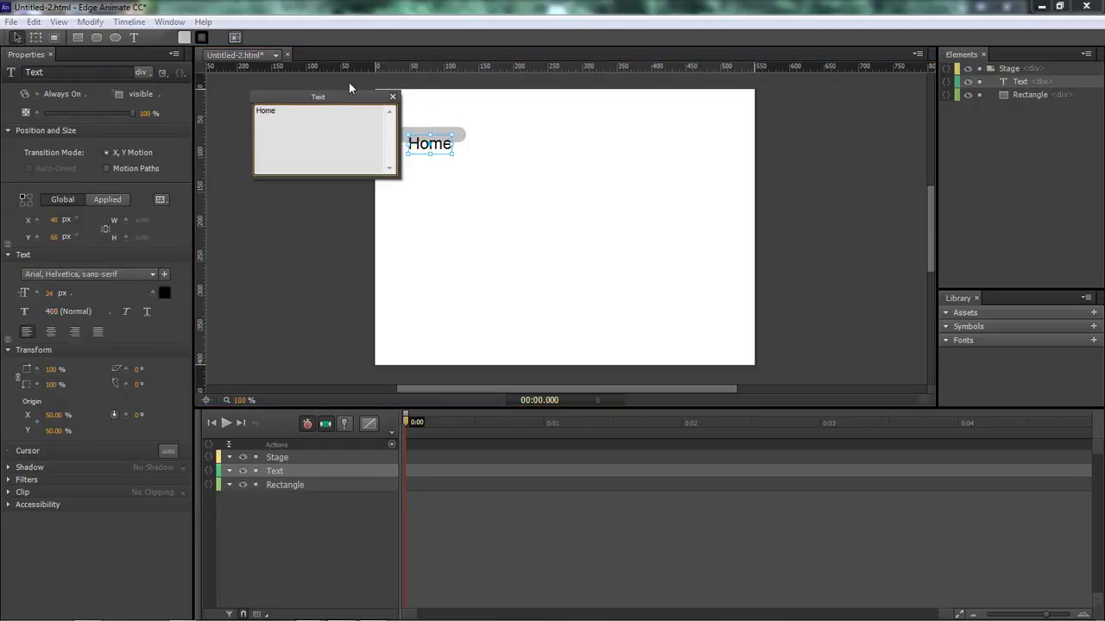
left_click(393, 97)
Set the Home text's size to 19 px and center it on the rounded rectangle
left_click_drag(50, 295, 40, 294)
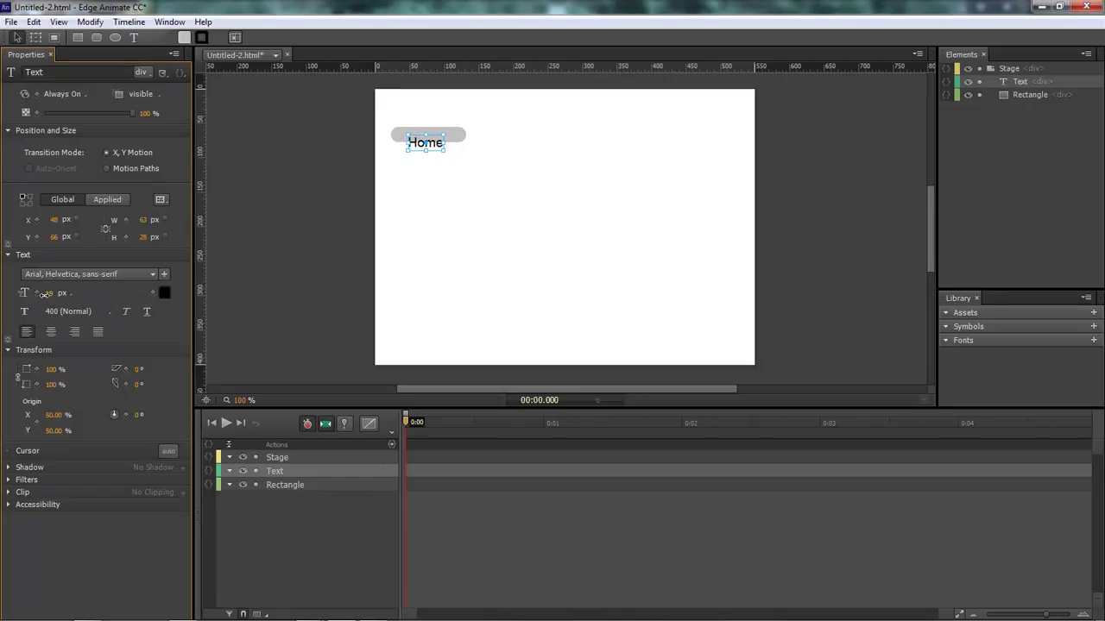
left_click_drag(435, 147, 436, 137)
left_click(469, 172)
Nest the Home text element inside the rectangle as its child, and select both on the stage to check
left_click(455, 134)
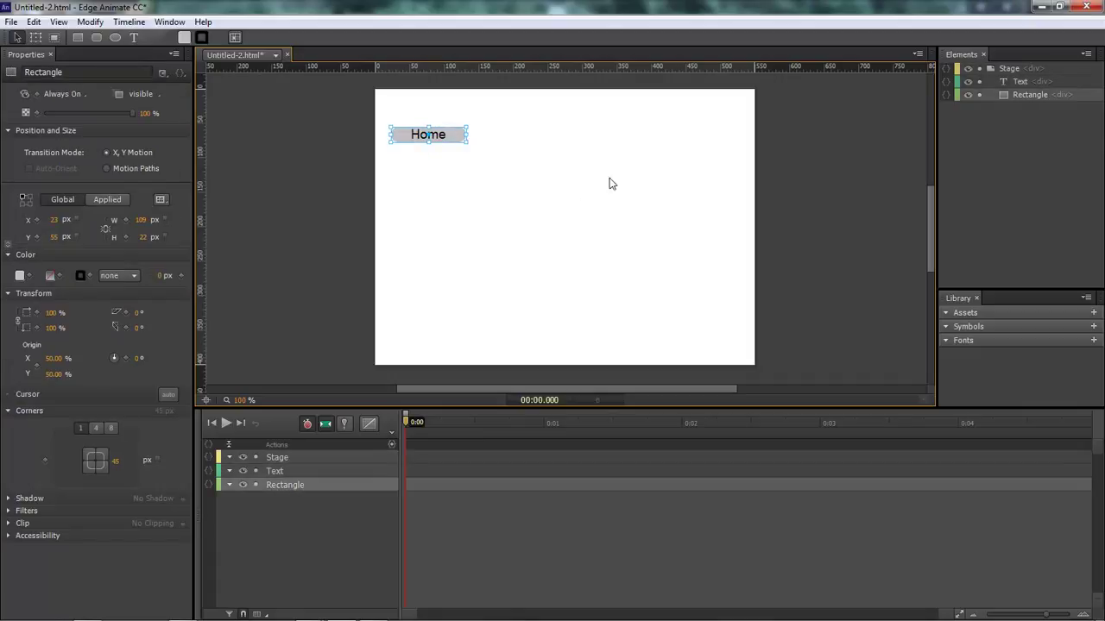
left_click(1028, 83)
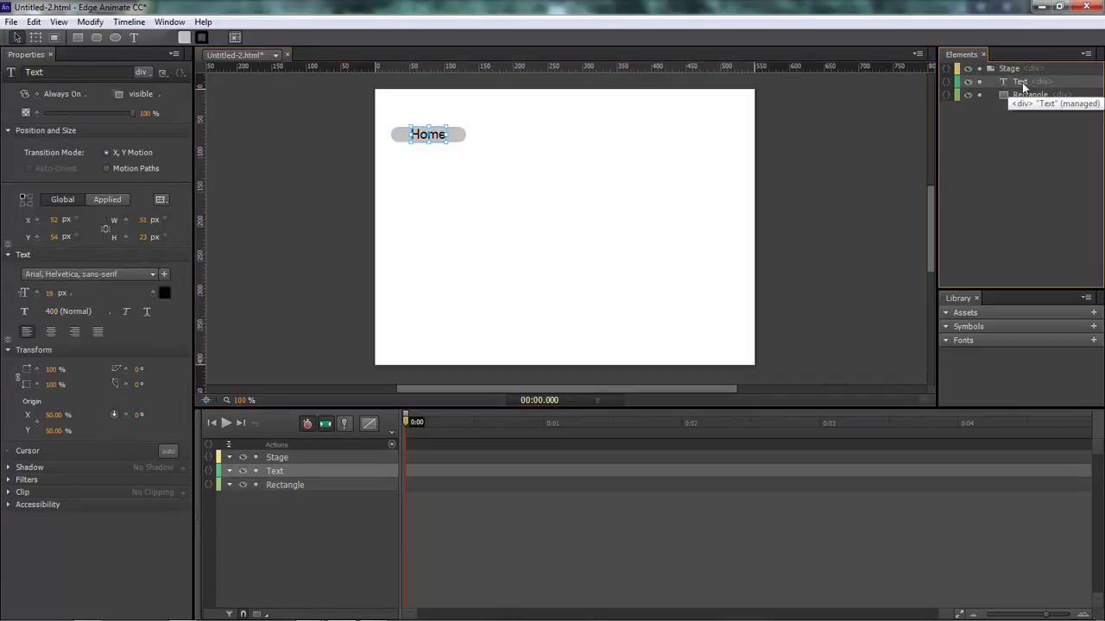
left_click_drag(1022, 82, 1036, 98)
left_click(488, 150)
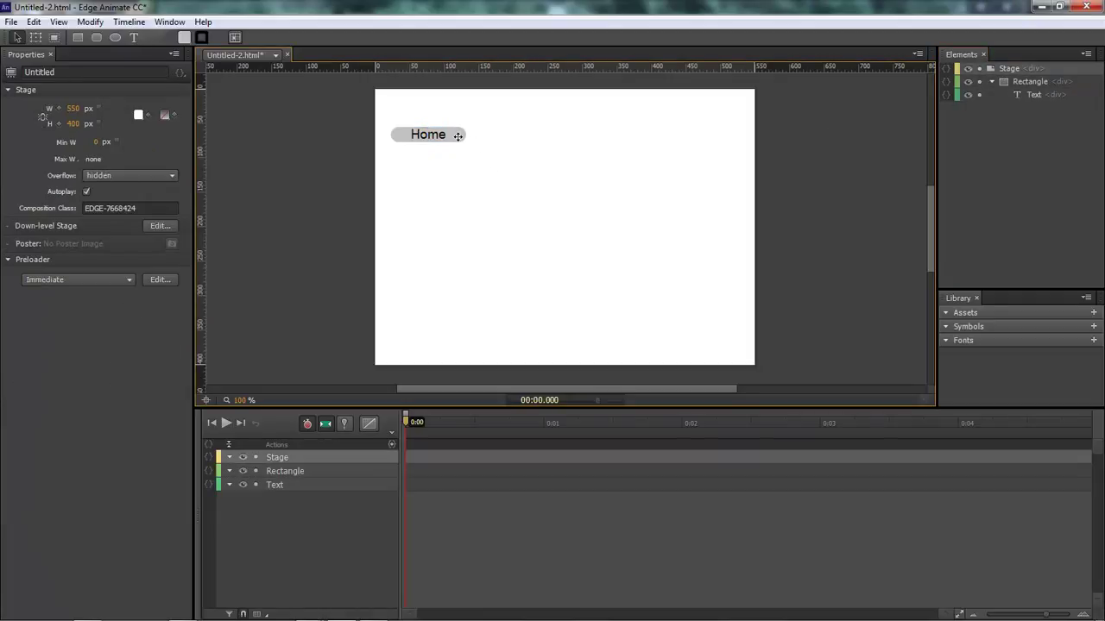
left_click(430, 134)
left_click(466, 138)
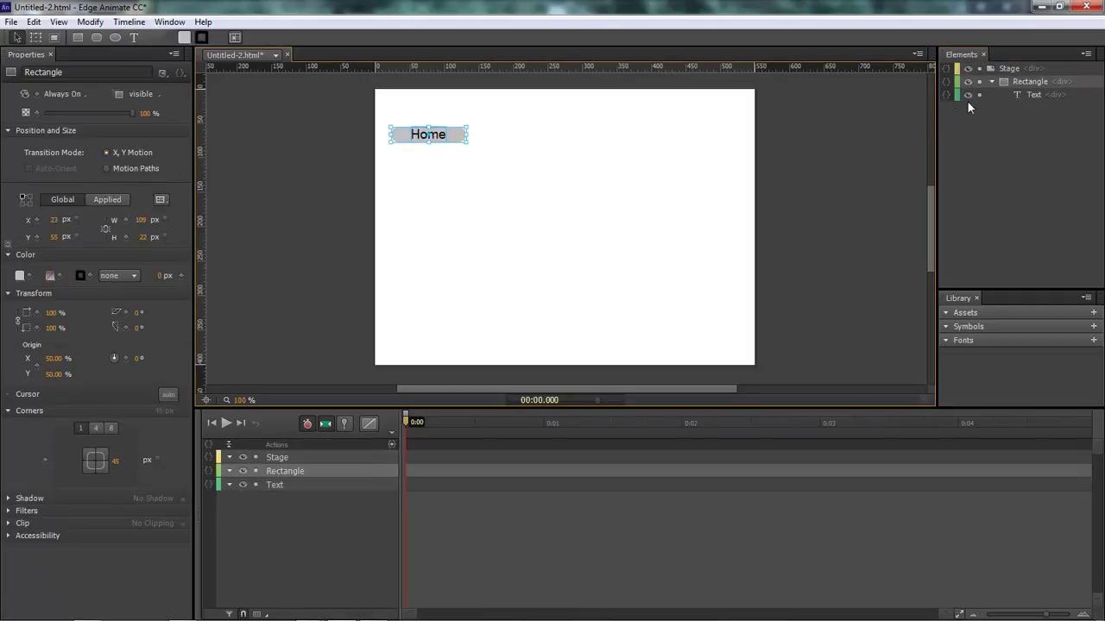
Rename the rounded rectangle element as HomeButton
double_click(1032, 82)
type("Home")
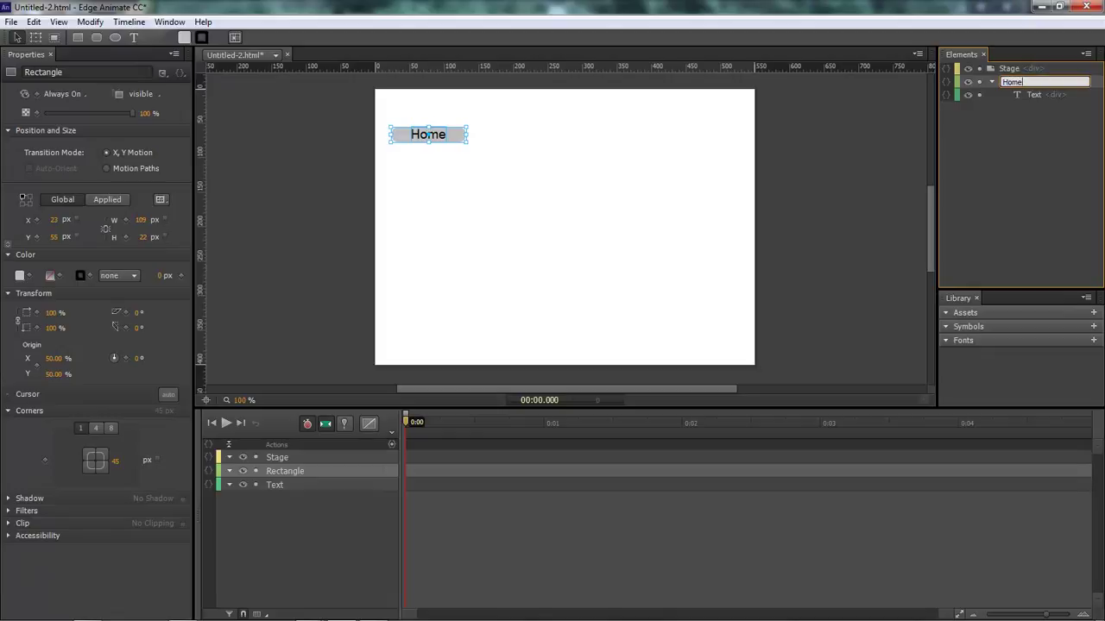
type("Button")
key("Return")
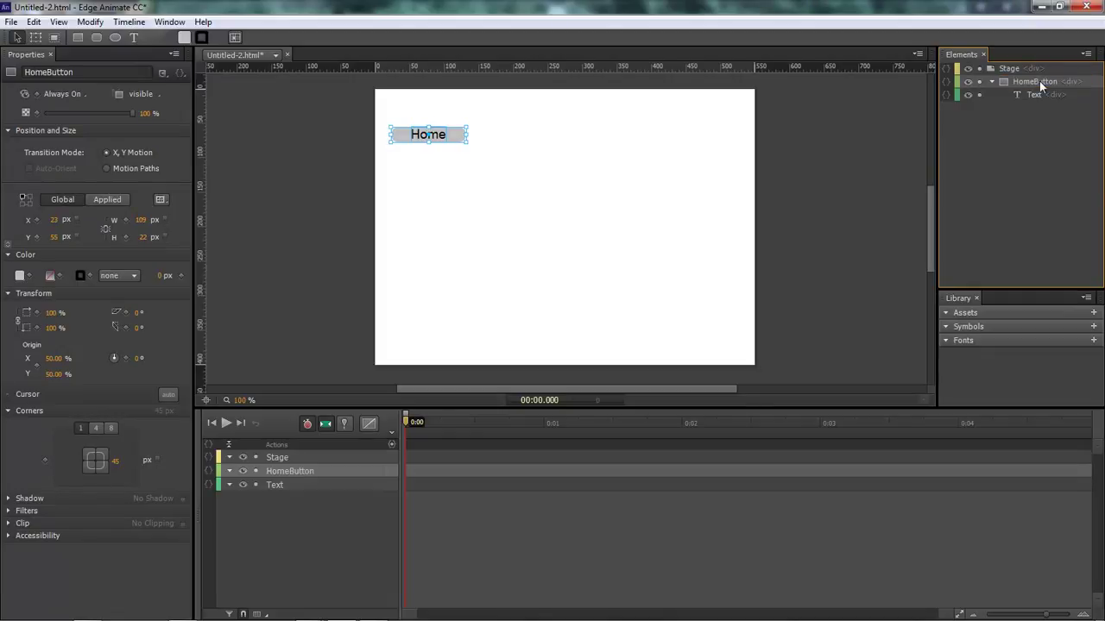
Rename the nested text element as HomeTx and deselect it
left_click(1033, 94)
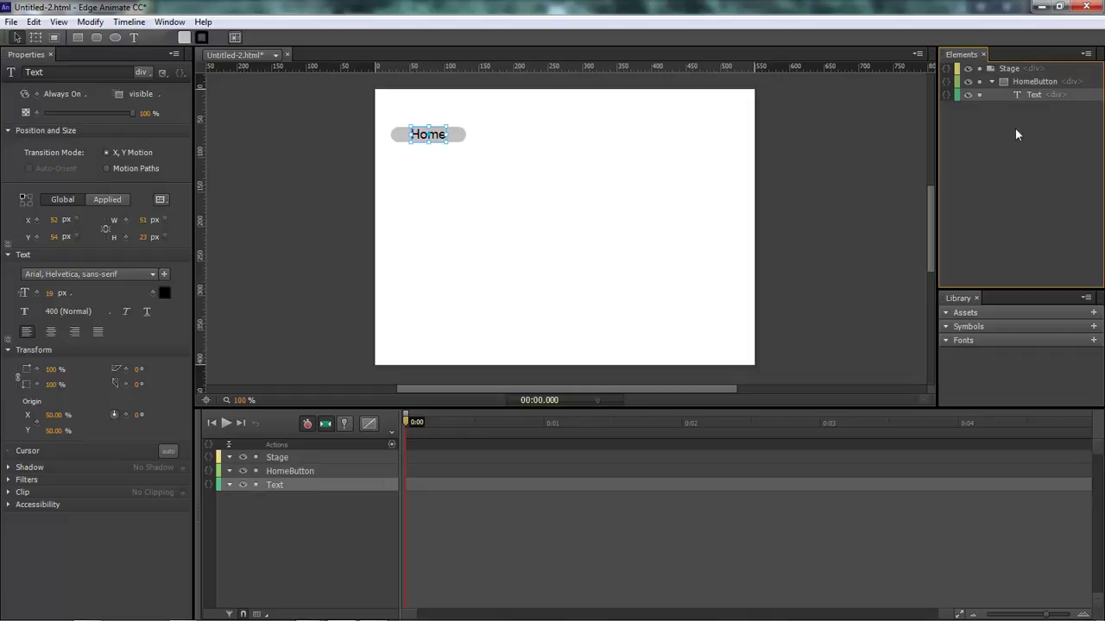
double_click(1033, 94)
type("Home")
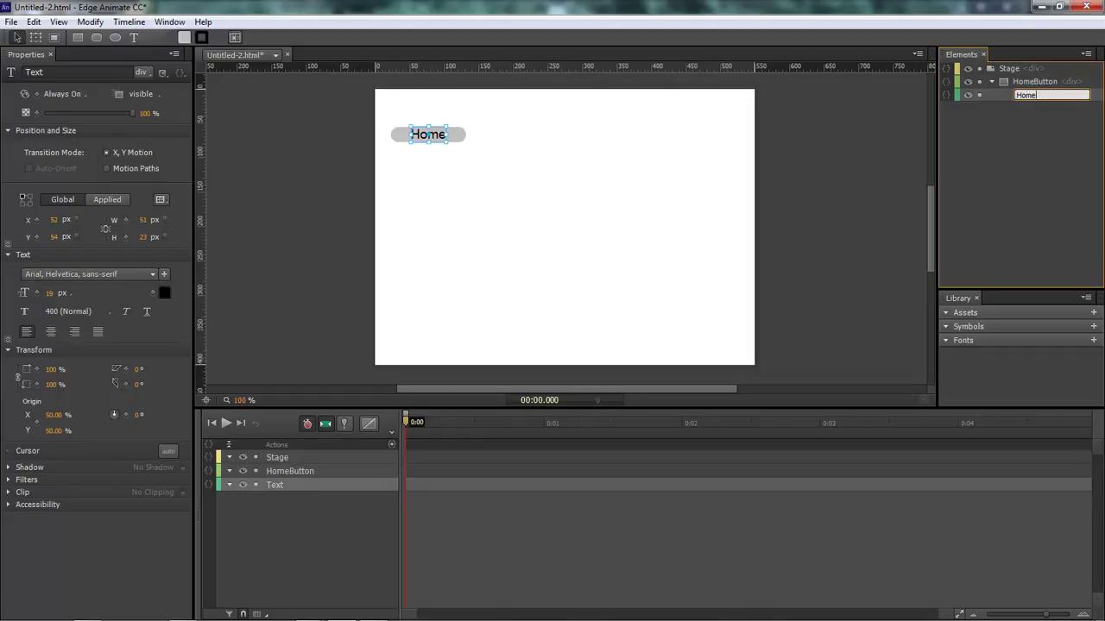
type("Tx")
key("Return")
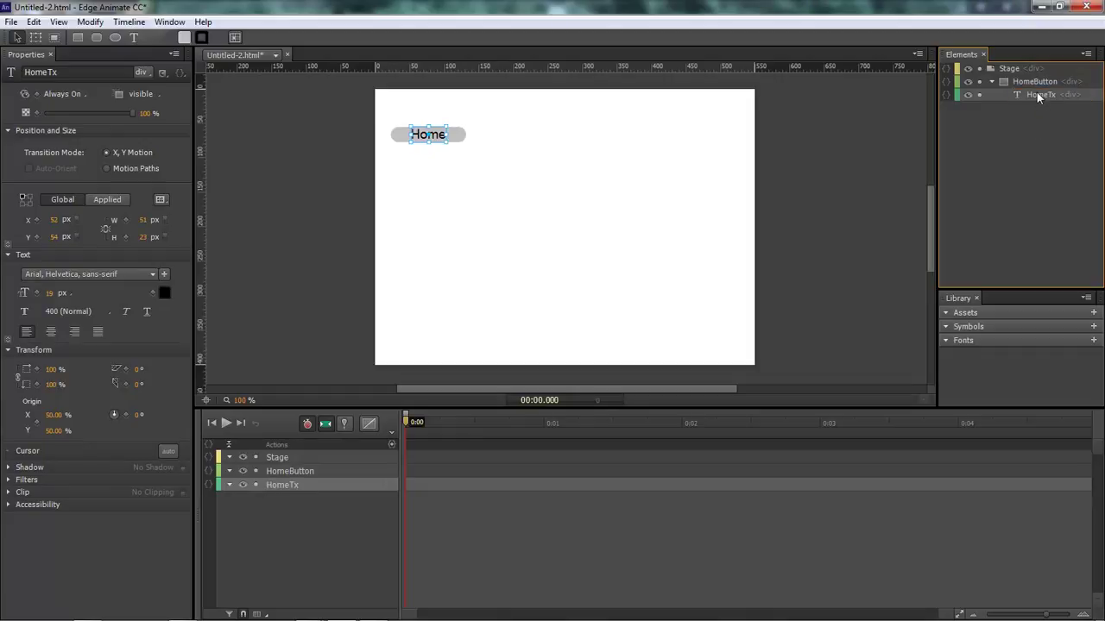
left_click(535, 222)
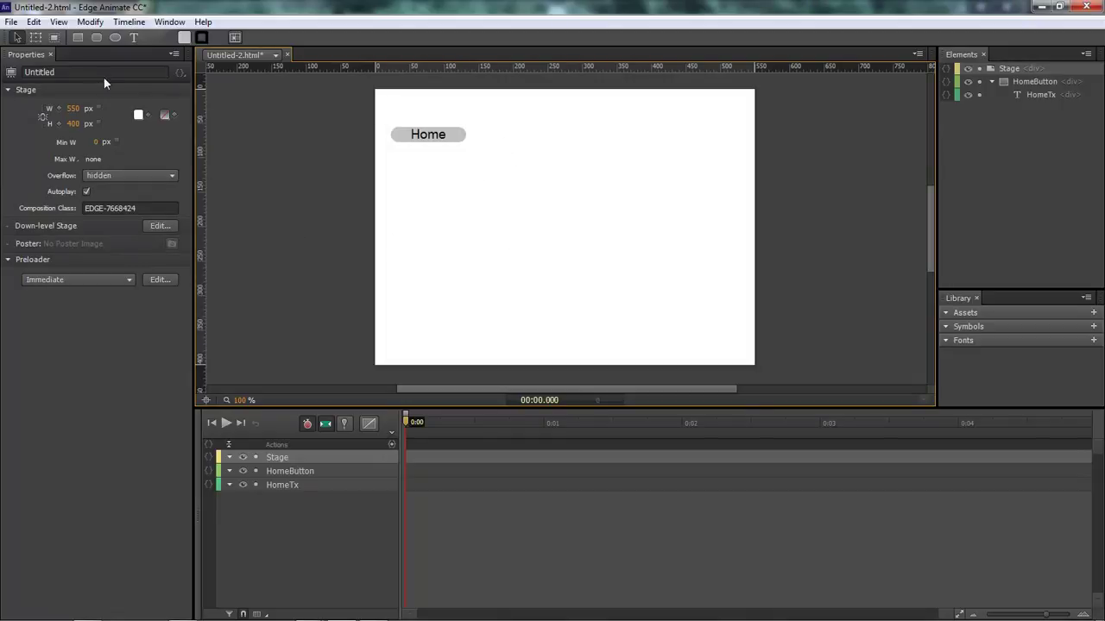
Draw a second rectangle about 138 × 22 px to the right of the Home button, aligned with its top edge
left_click(78, 37)
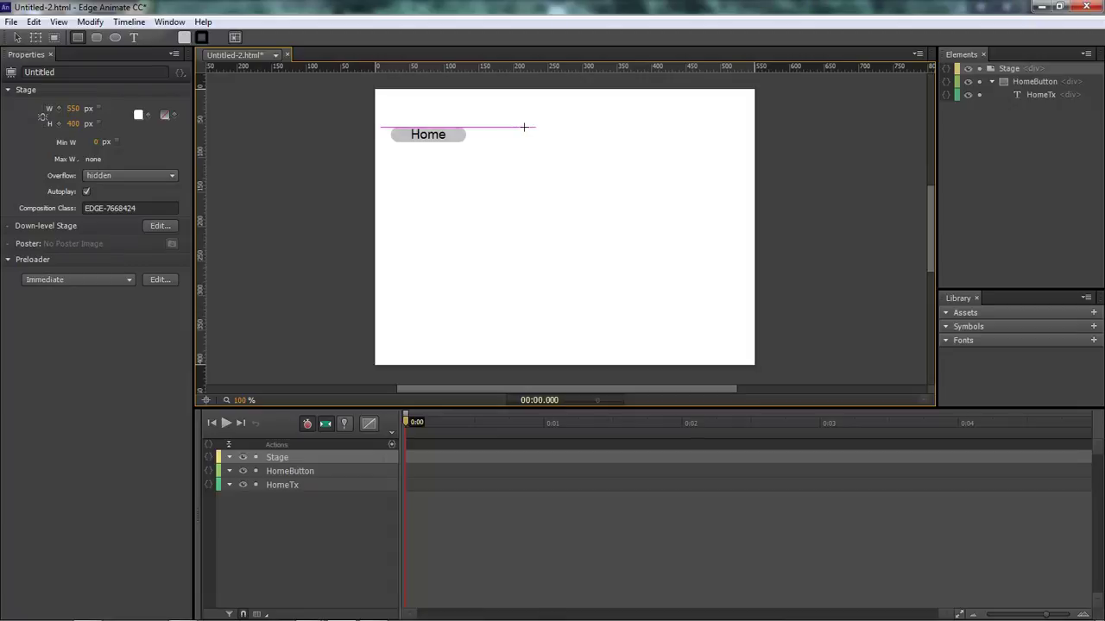
left_click_drag(524, 127, 620, 139)
key("v")
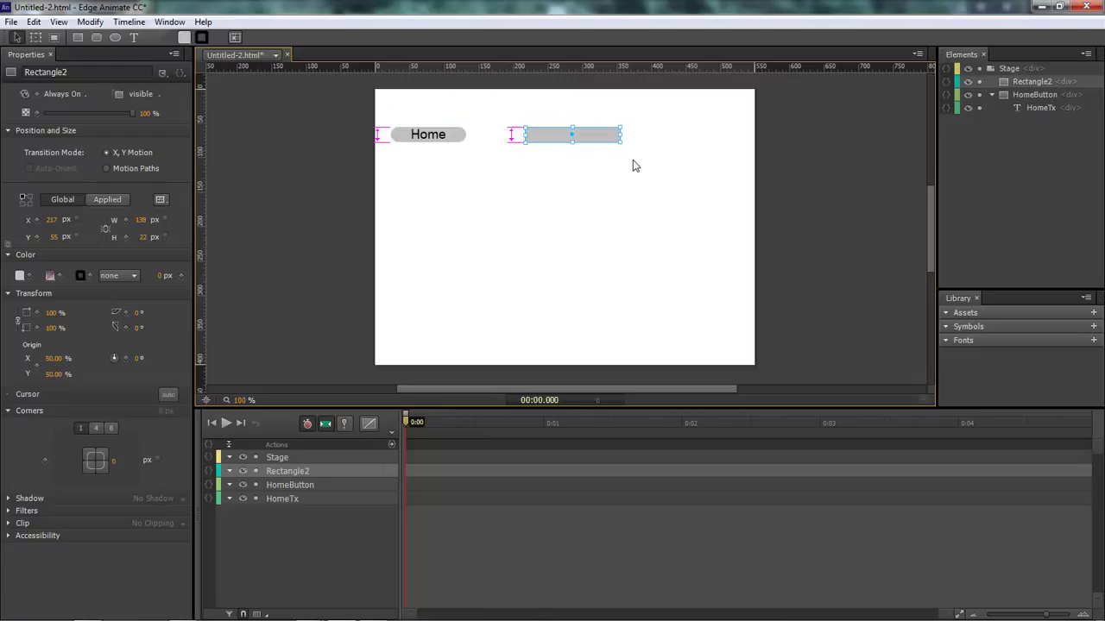
Add a text element reading "Home Information" over the second rectangle
left_click(134, 38)
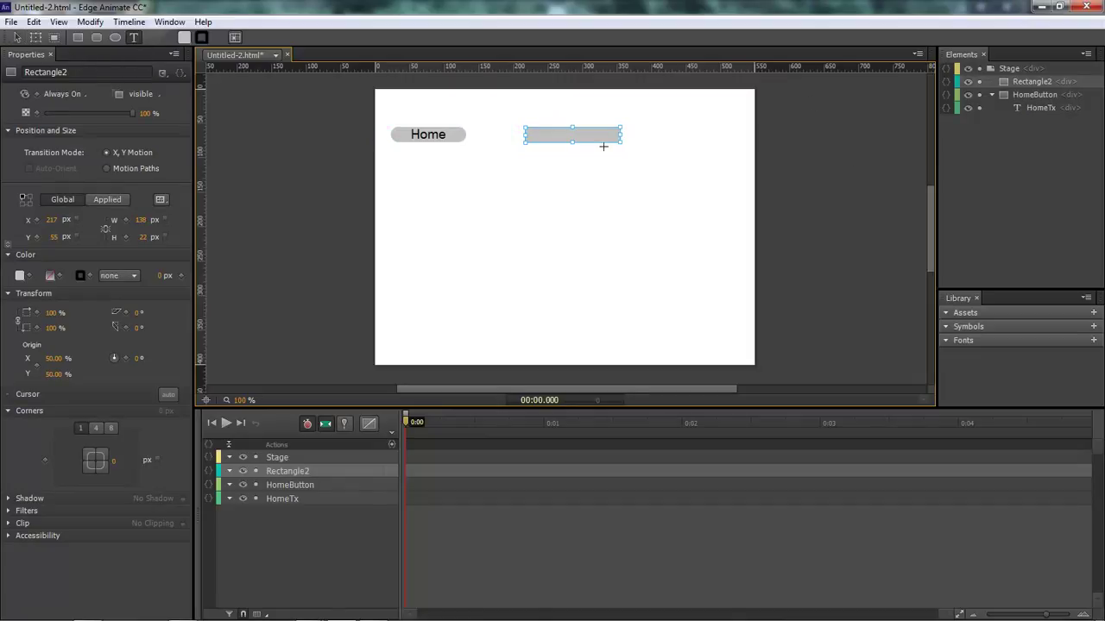
left_click(561, 132)
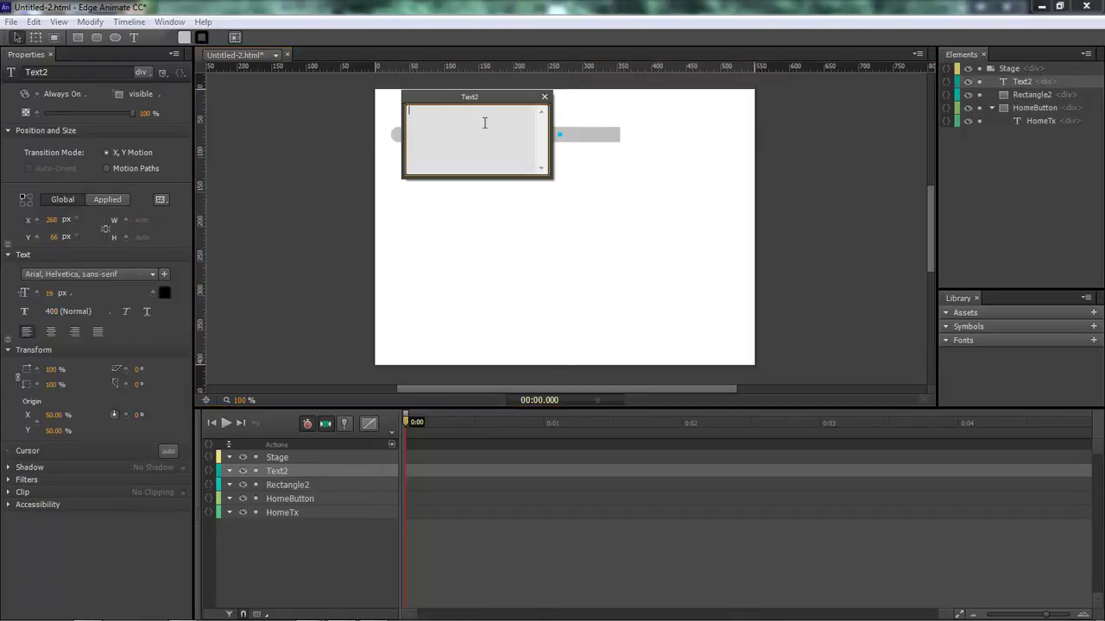
type("Home Information")
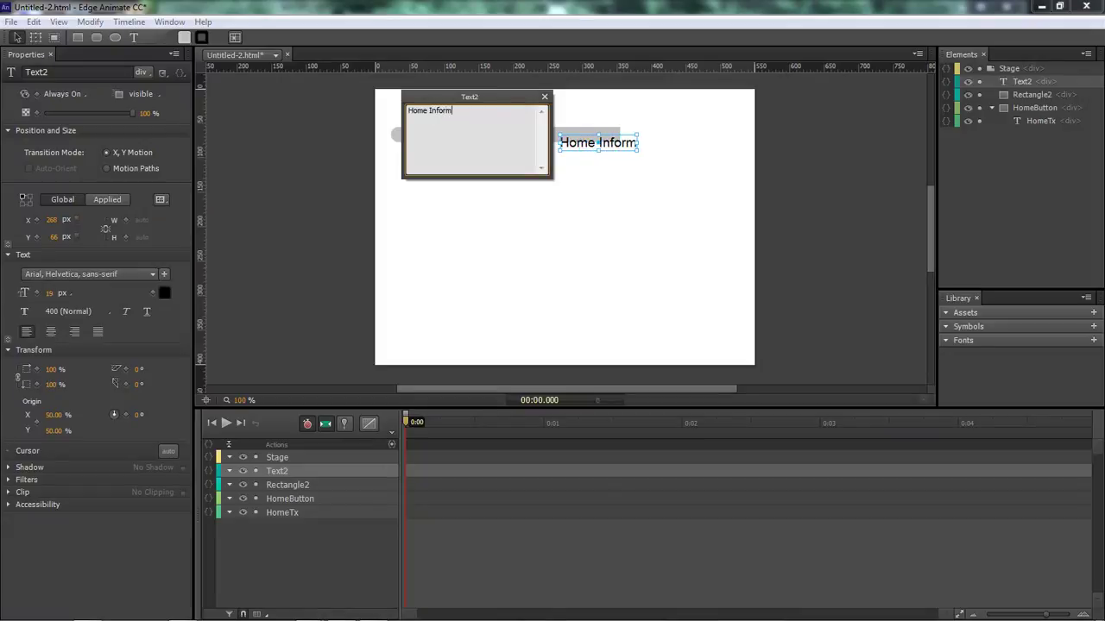
left_click(544, 97)
Widen the second rectangle to about 191 px and move the "Home Information" text onto it
left_click(581, 130)
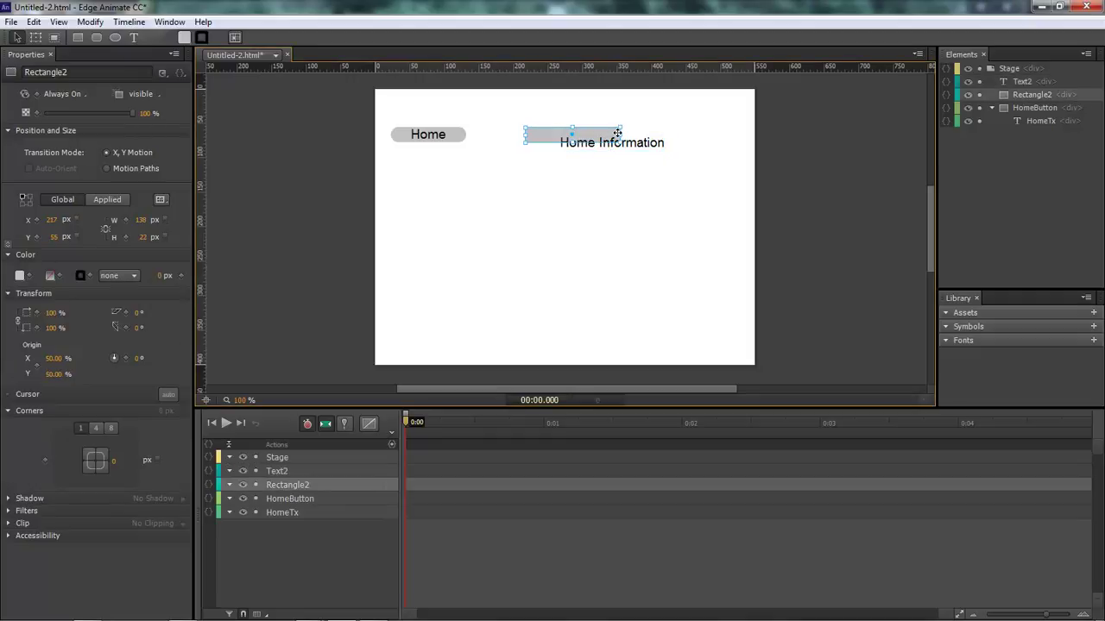
mouse_move(620, 142)
left_mouse_down()
mouse_move(657, 142)
mouse_move(631, 138)
left_mouse_up()
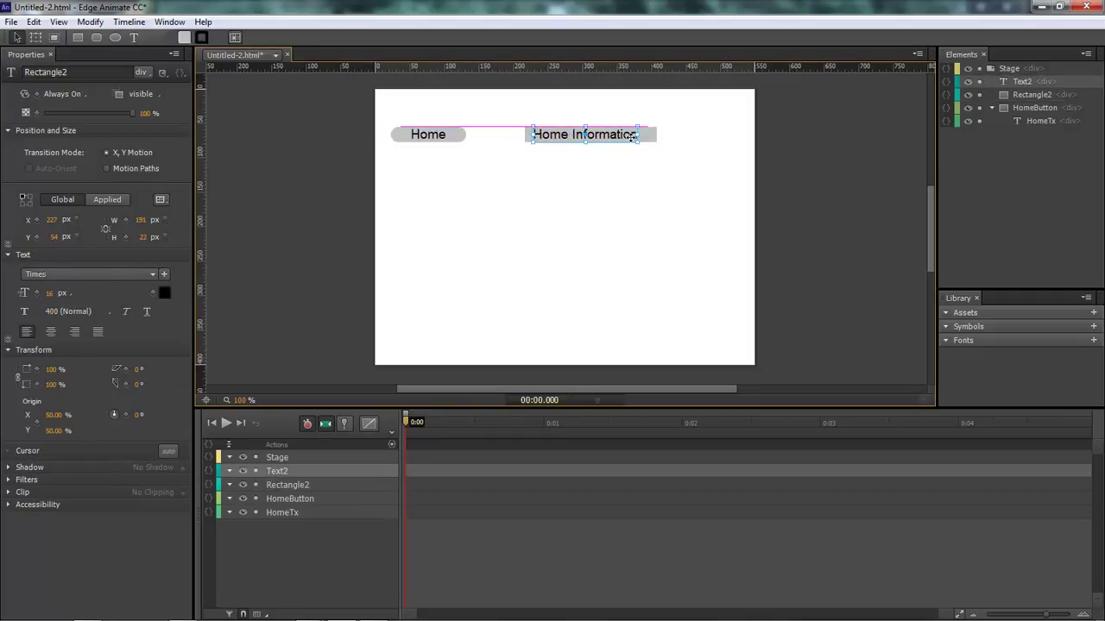
Nest the "Home Information" text inside the second rectangle and rename that rectangle HomeInfo
left_click(1026, 81)
left_click_drag(1028, 81, 1029, 95)
double_click(1027, 82)
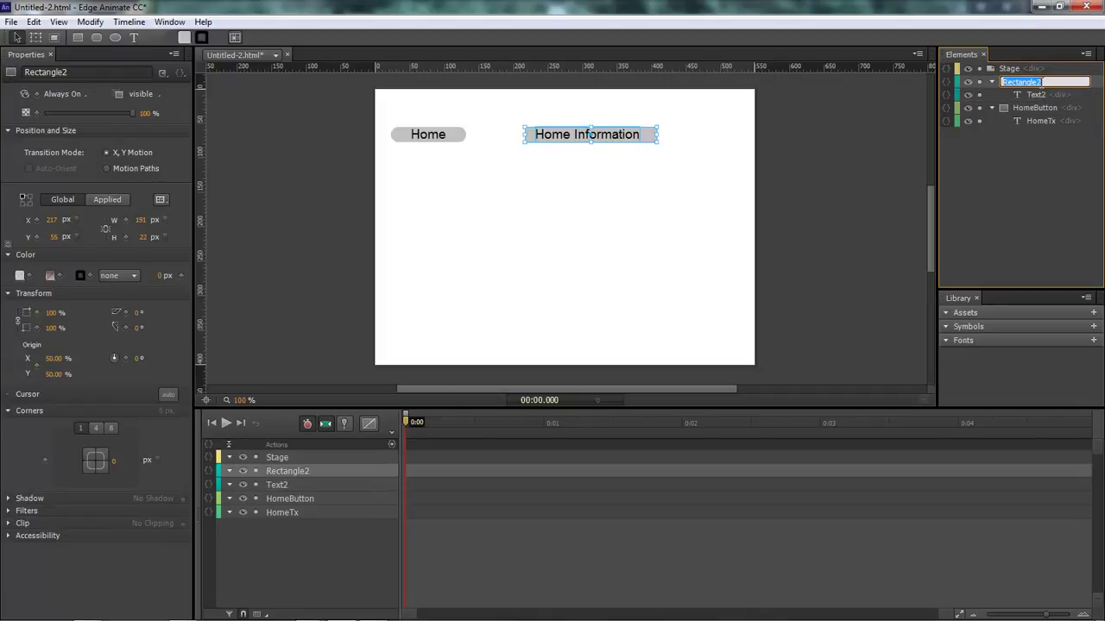
type("HomeInfo")
key("Return")
Rename the text element nested in HomeInfo as textinfo and deselect it
double_click(1041, 95)
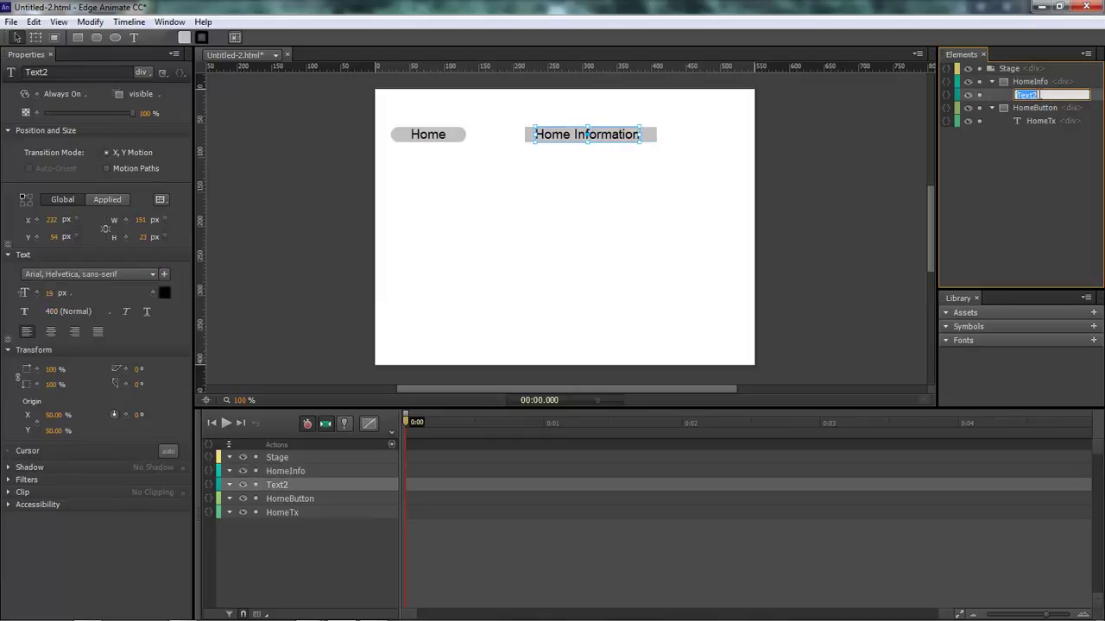
type("H")
type("extInfo")
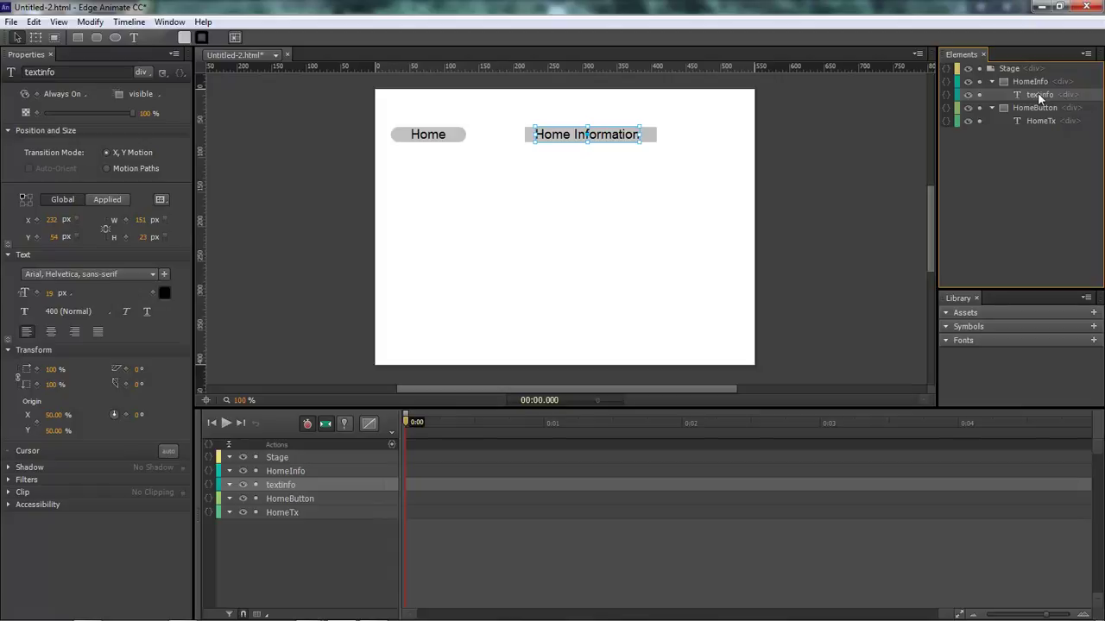
left_click(1038, 142)
left_click(317, 263)
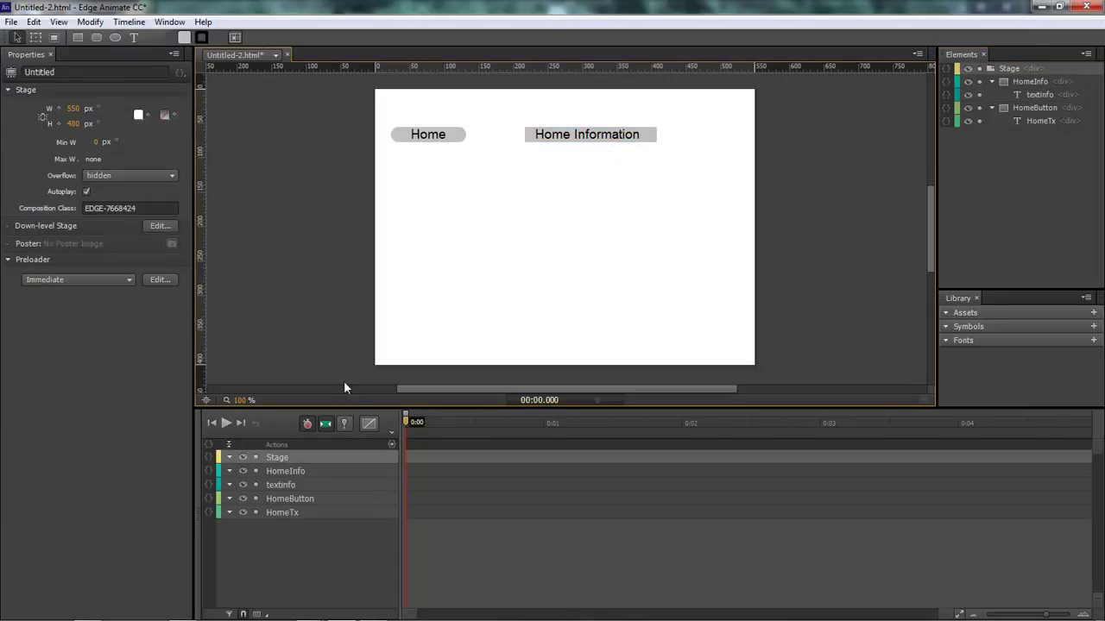
Add a click event to HomeButton with the code sym.$('HomeInfo').toggle(); and close the code editor
left_click(299, 499)
left_click(208, 499)
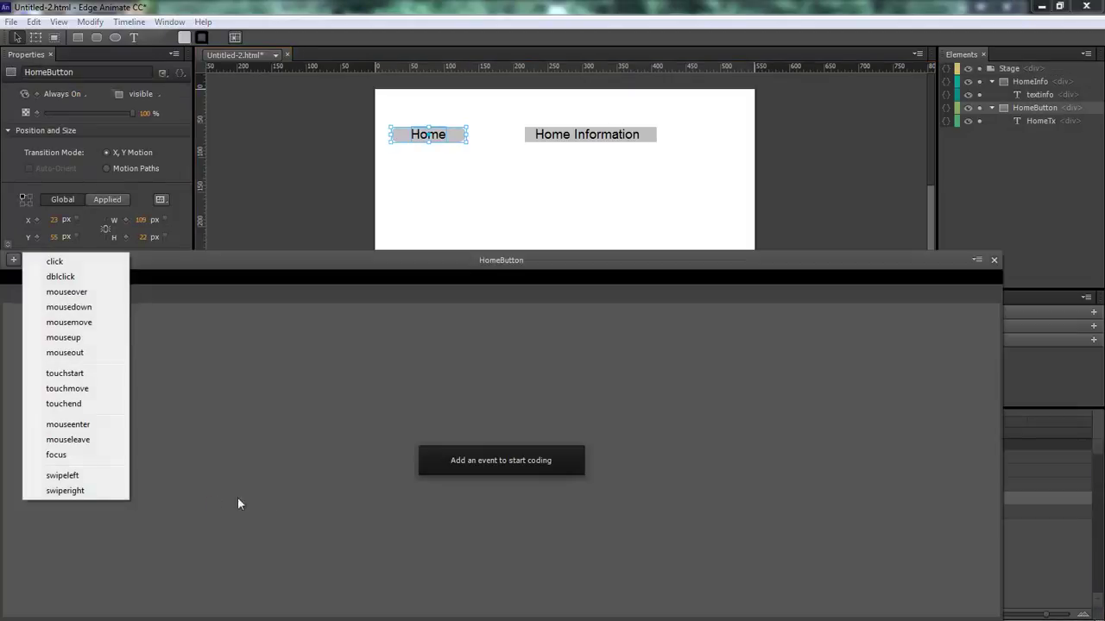
left_click(51, 263)
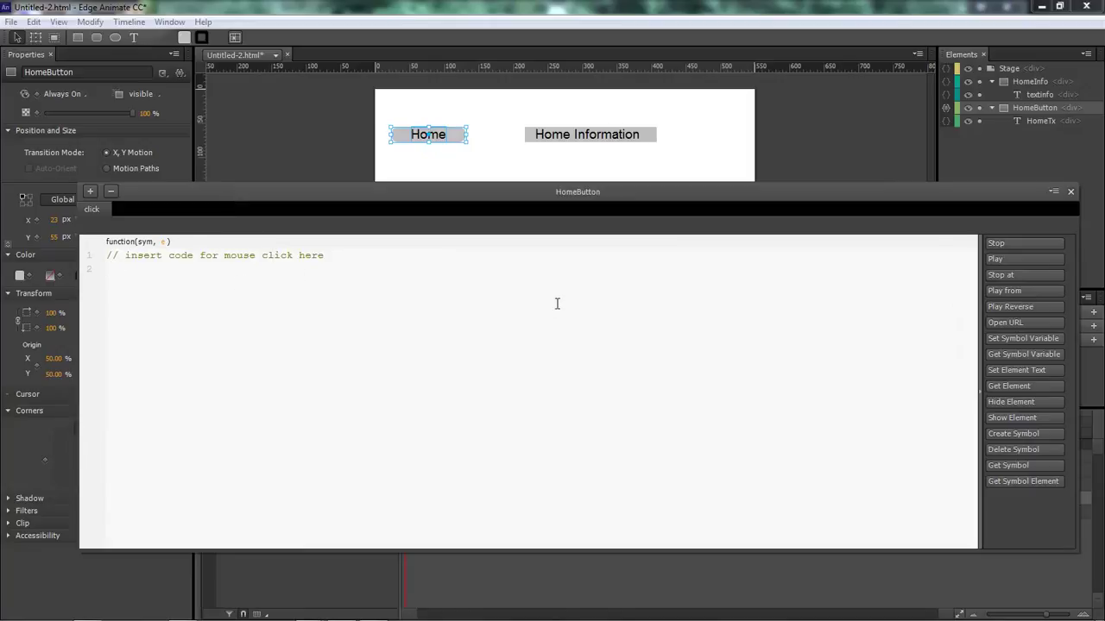
type("sym.$('HomeInfo').toggle();")
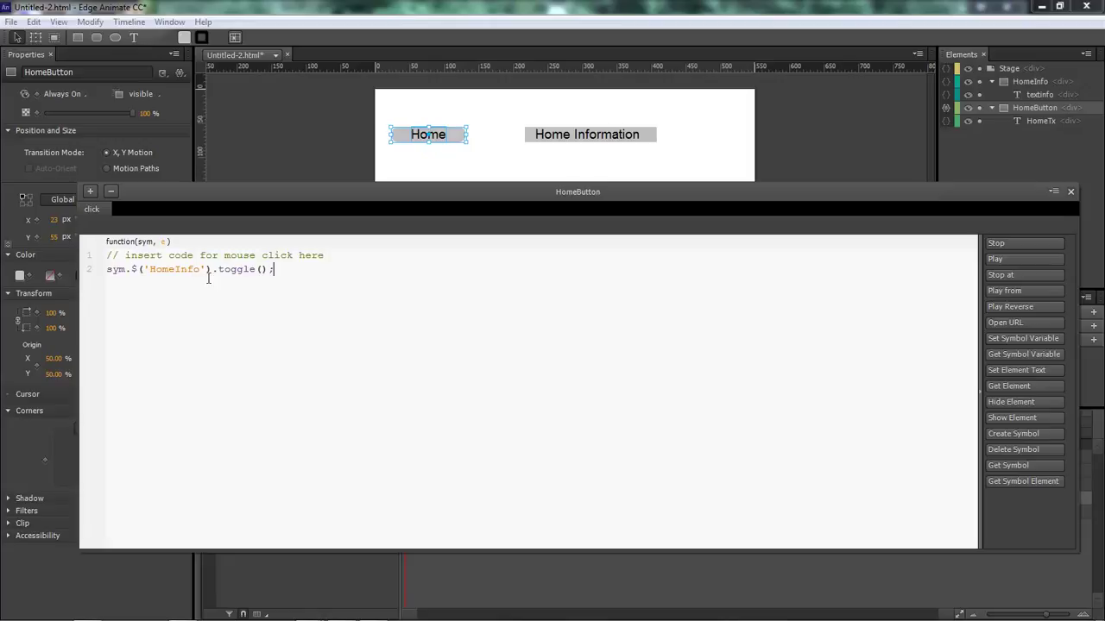
left_click(1070, 190)
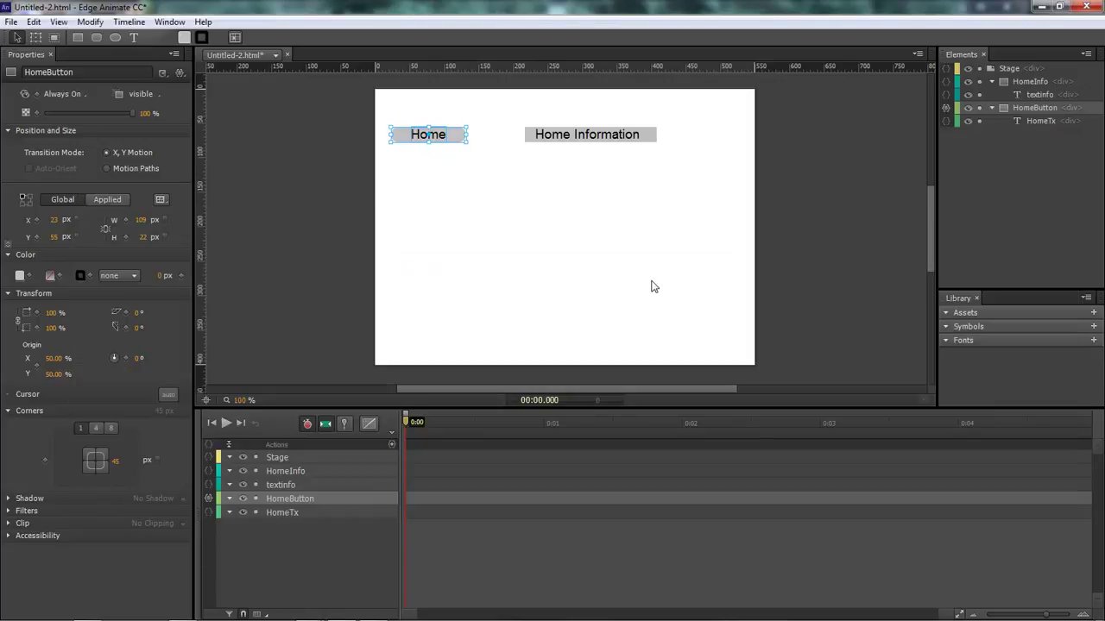
Preview the composition in the browser, test toggling the popup repeatedly with the Home button, and minimize the browser
key("ctrl+Return")
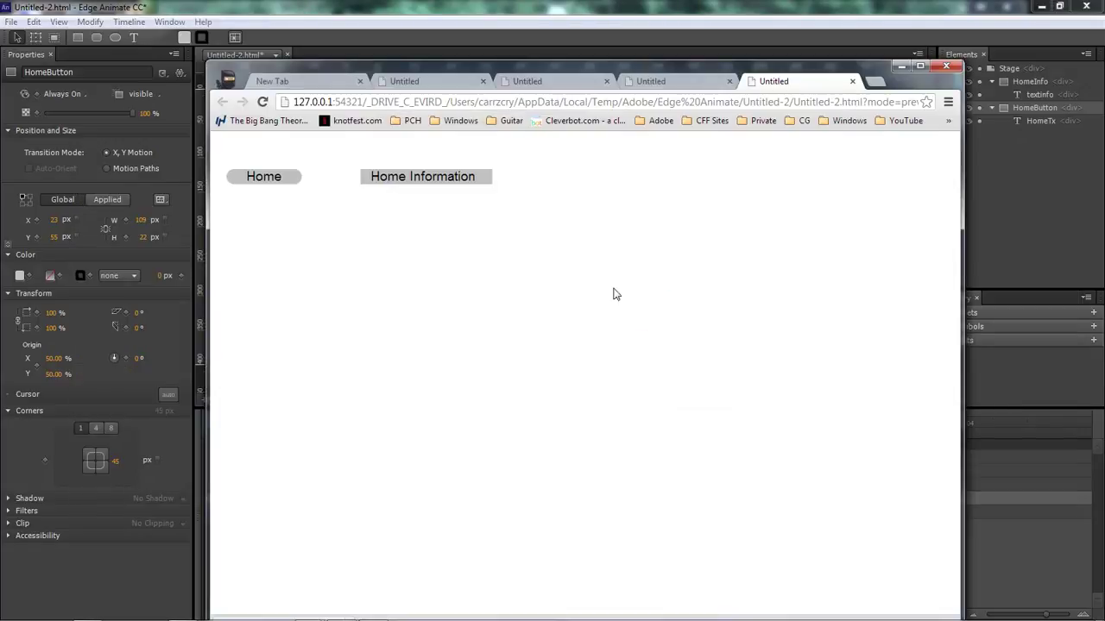
left_click(295, 182)
left_click(295, 181)
left_click(296, 181)
left_click(295, 183)
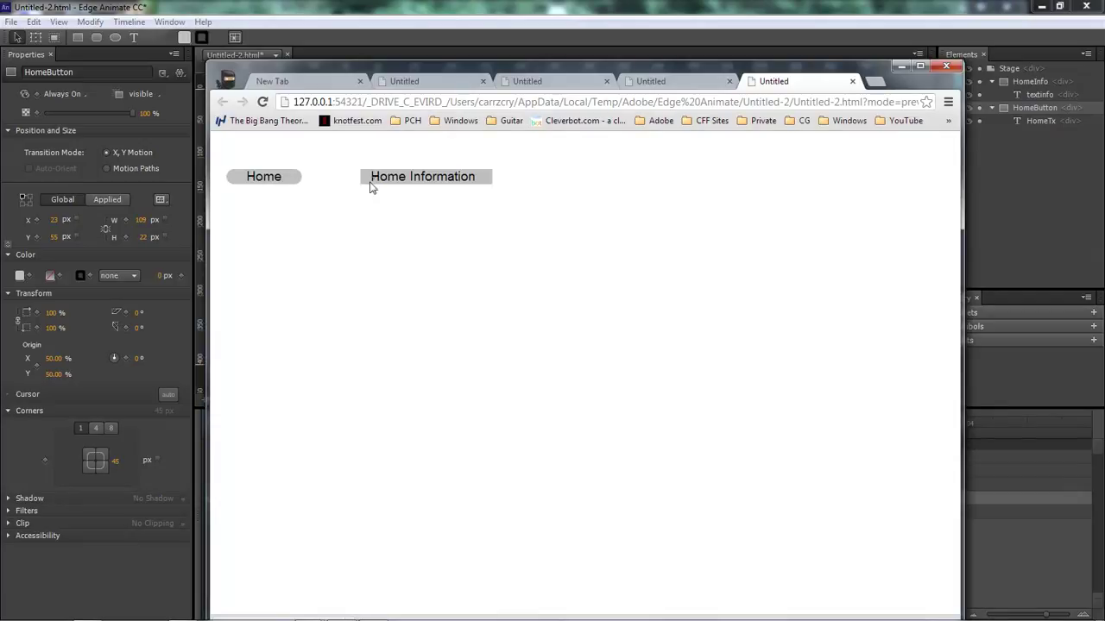
left_click(294, 180)
left_click(299, 183)
left_click(902, 66)
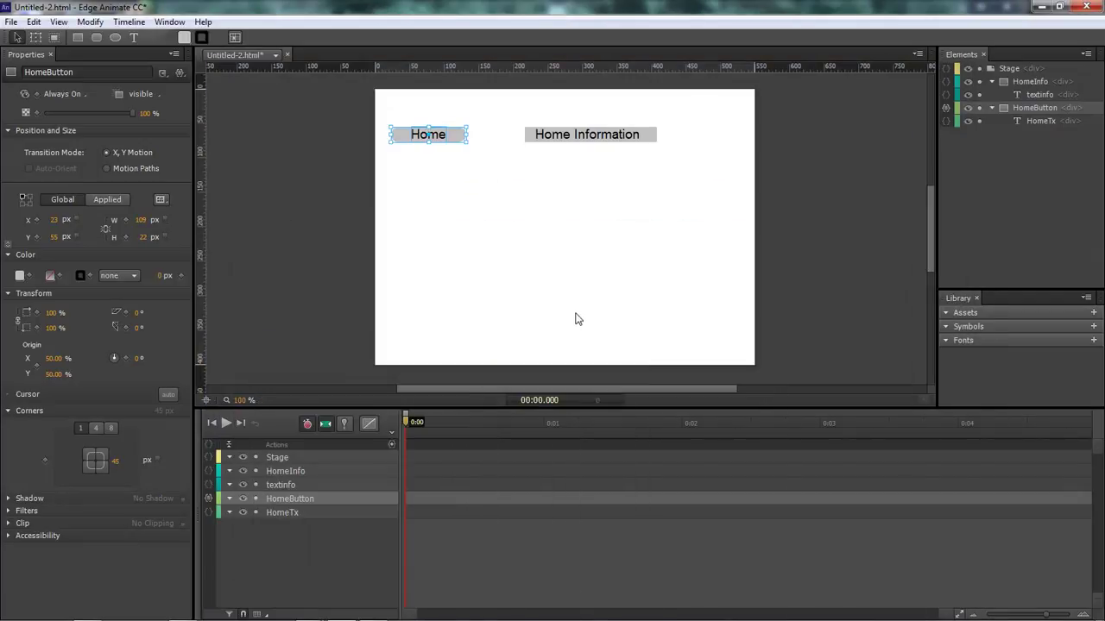
Set the display of the HomeInfo rectangle to Off and deselect it
left_click(668, 170)
left_click(649, 135)
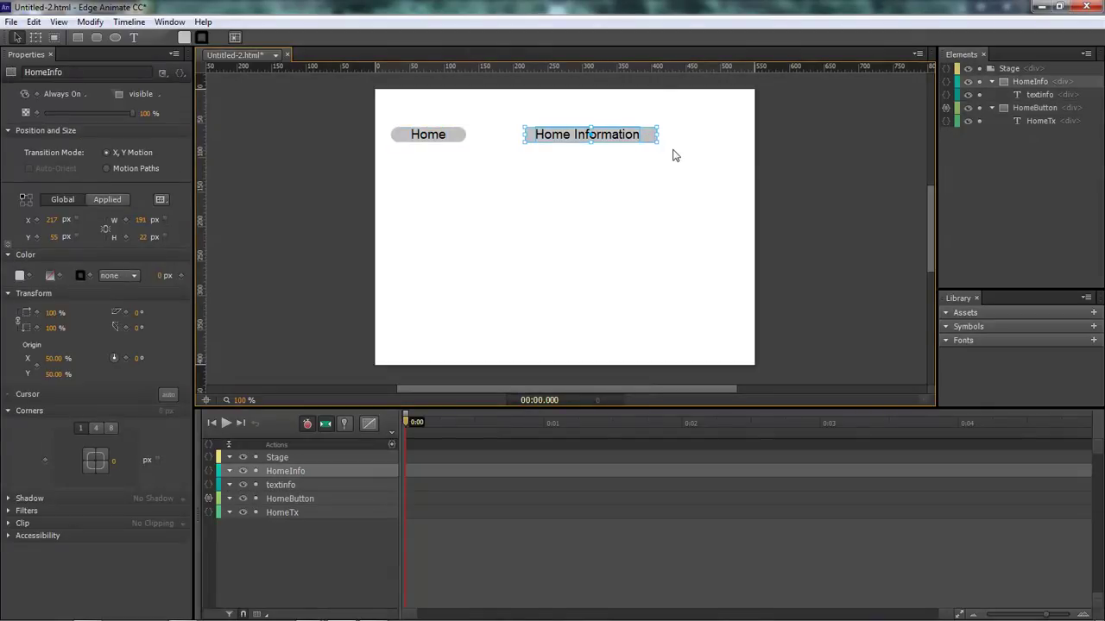
left_click(672, 150)
left_click(670, 148)
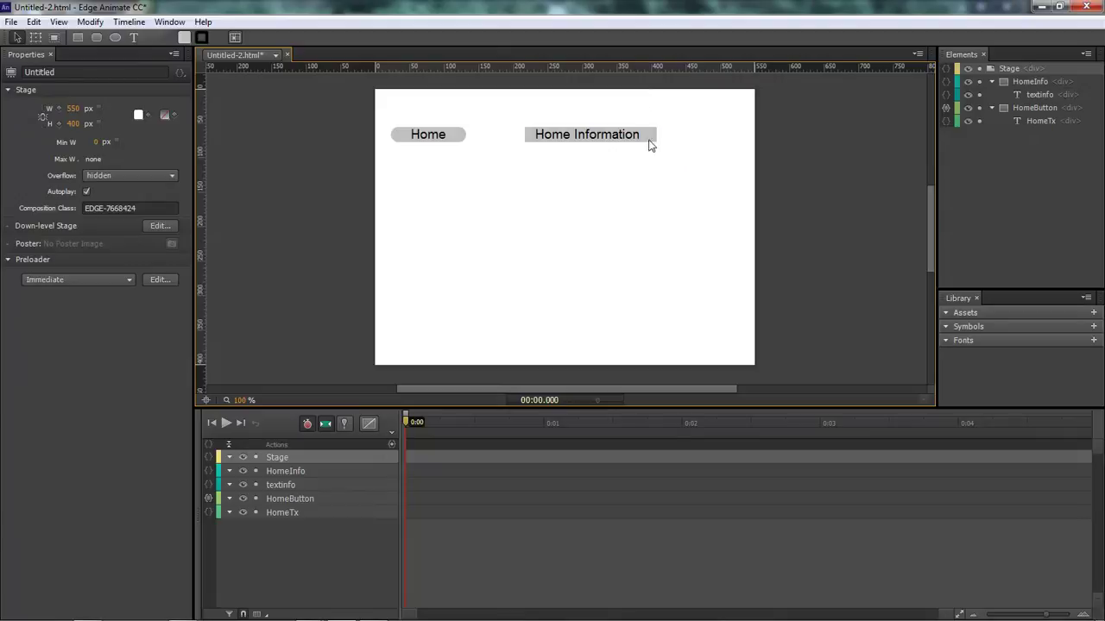
left_click(651, 144)
left_click(65, 94)
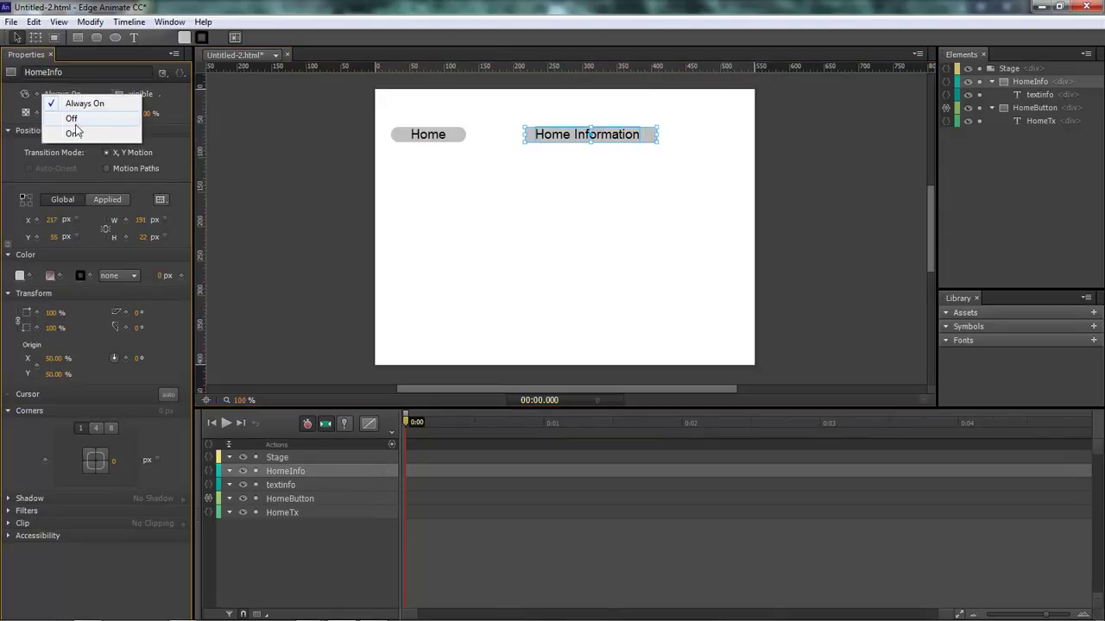
left_click(75, 129)
left_click(532, 298)
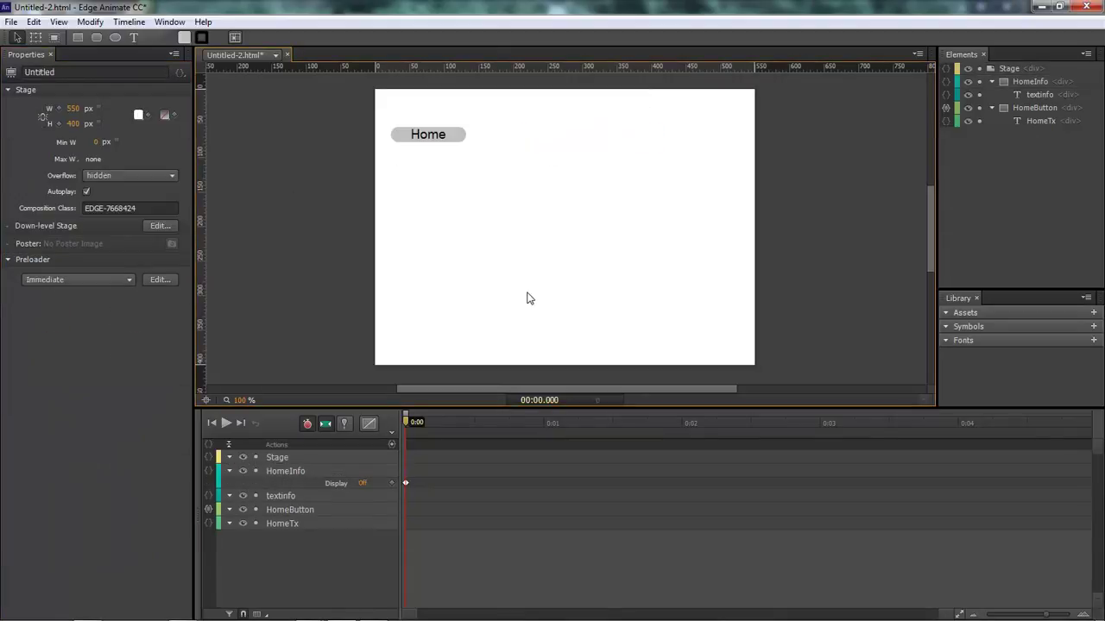
Preview the initially hidden popup in the browser, test it with the Home button, and return to the stage
key("ctrl+Return")
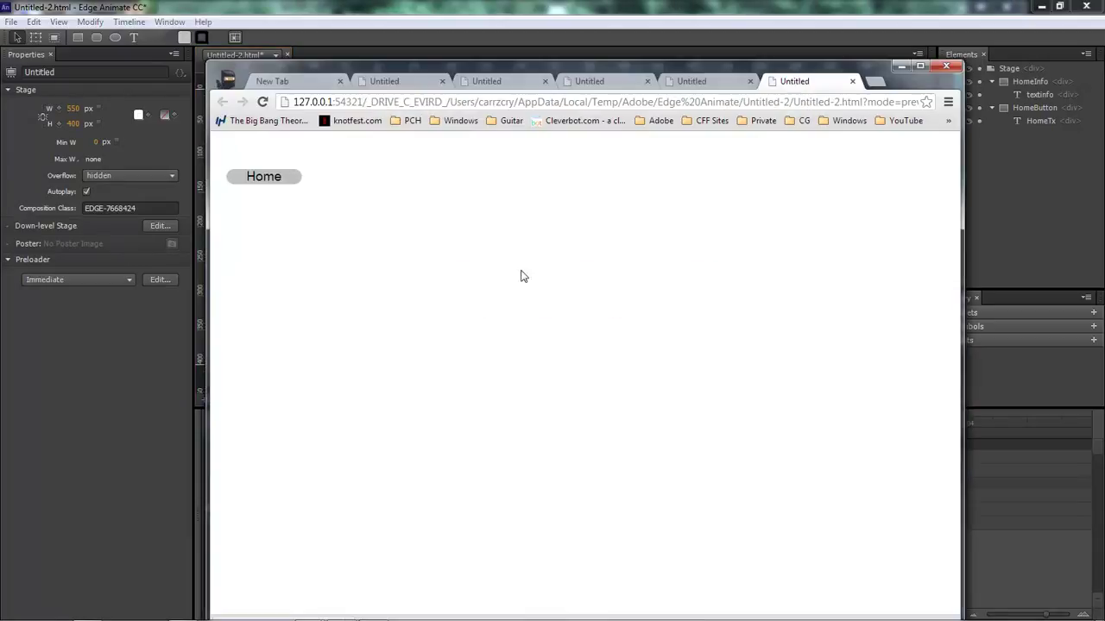
left_click(297, 181)
left_click(297, 181)
left_click(297, 183)
left_click(299, 183)
left_click(299, 185)
left_click(900, 67)
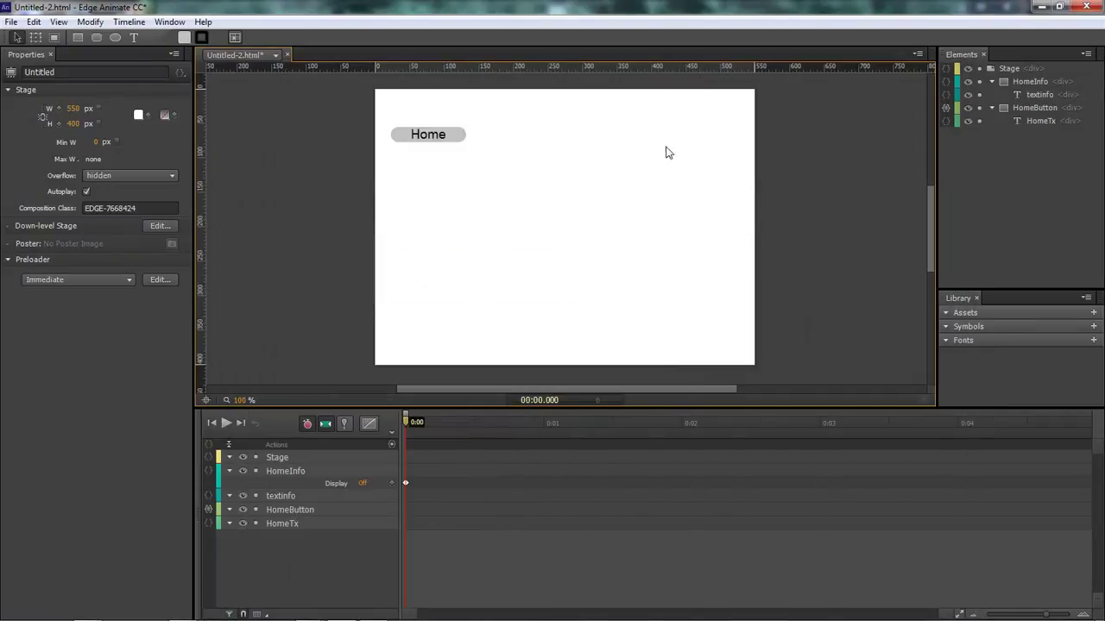
Undo the display change on HomeInfo
left_click(599, 186)
key("ctrl+z")
left_click(601, 192)
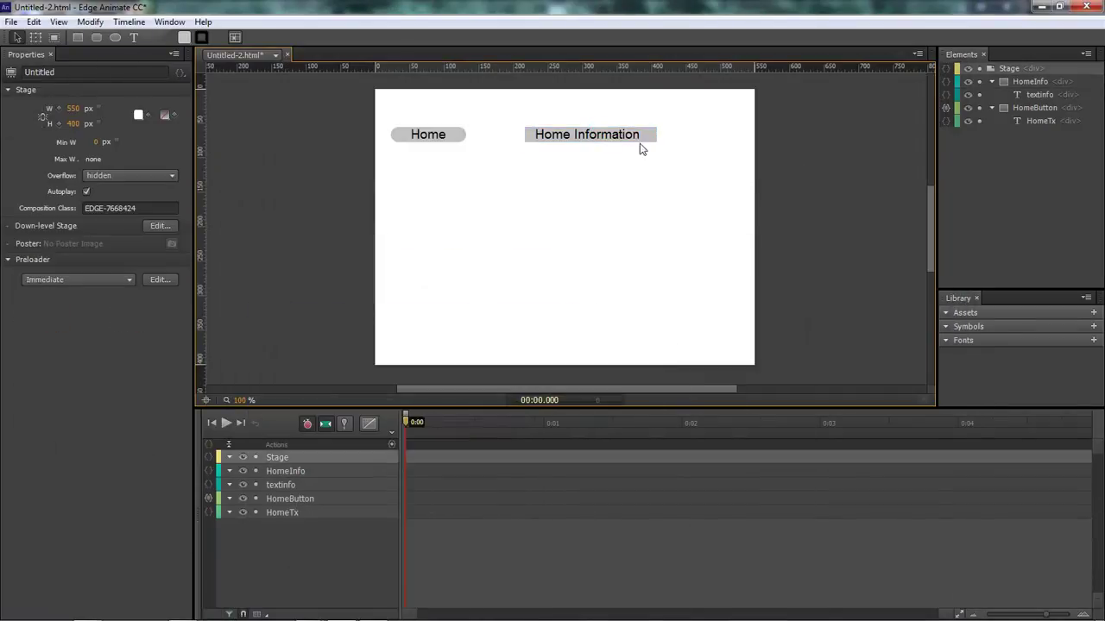
Select HomeInfo and textinfo together and set their display to On
left_click_drag(666, 144, 612, 112)
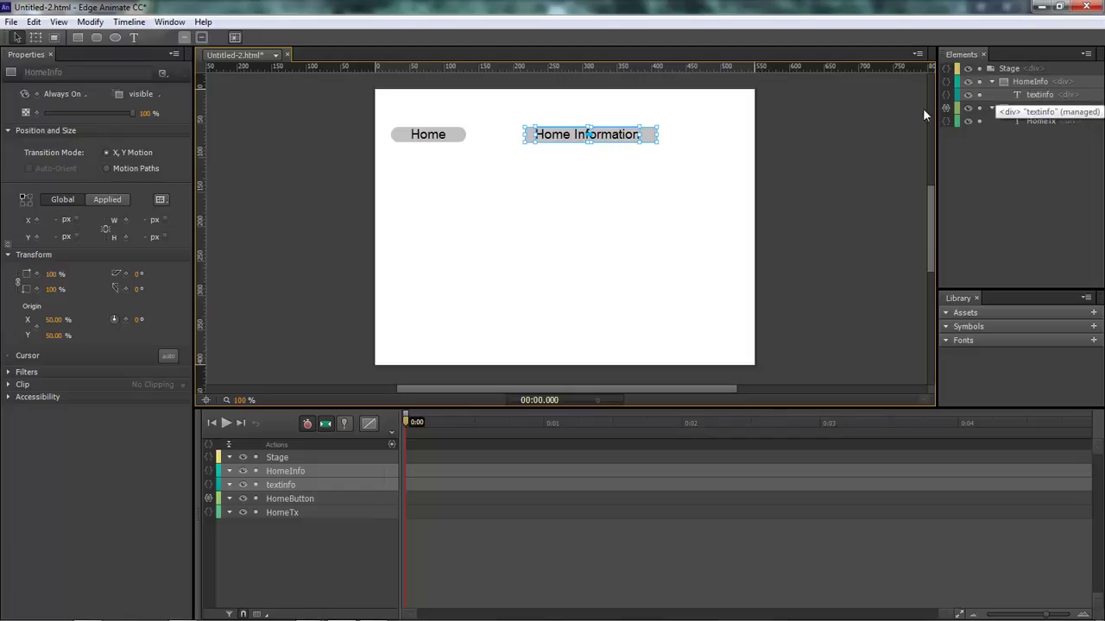
left_click(57, 93)
left_click(73, 134)
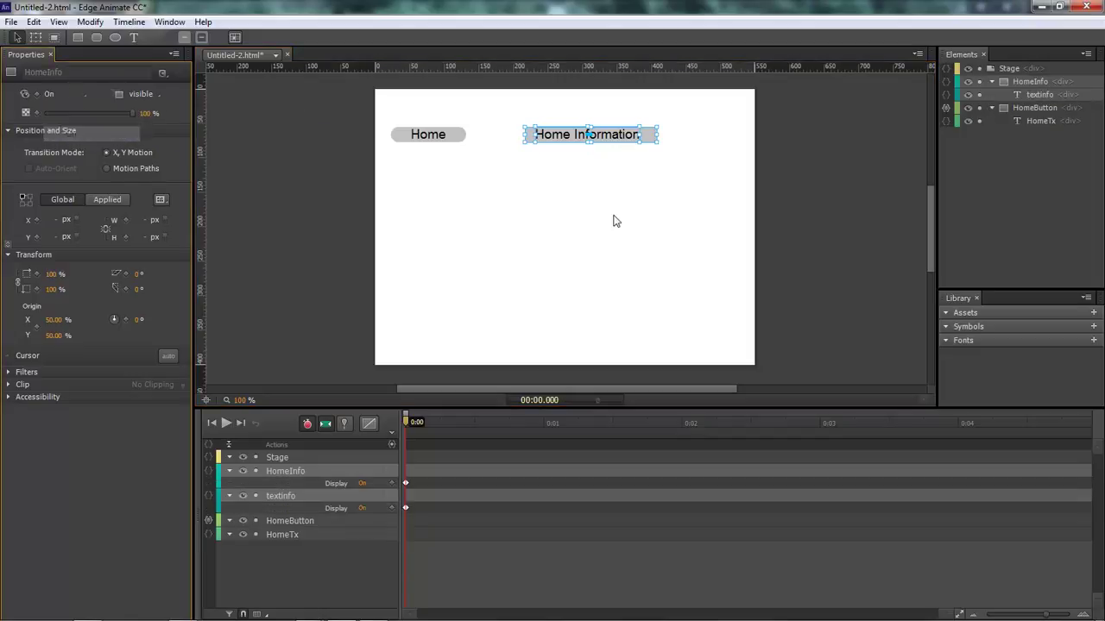
Try setting the display of both HomeInfo and textinfo to Off and test the Home button in the browser
left_click(61, 94)
left_click(72, 118)
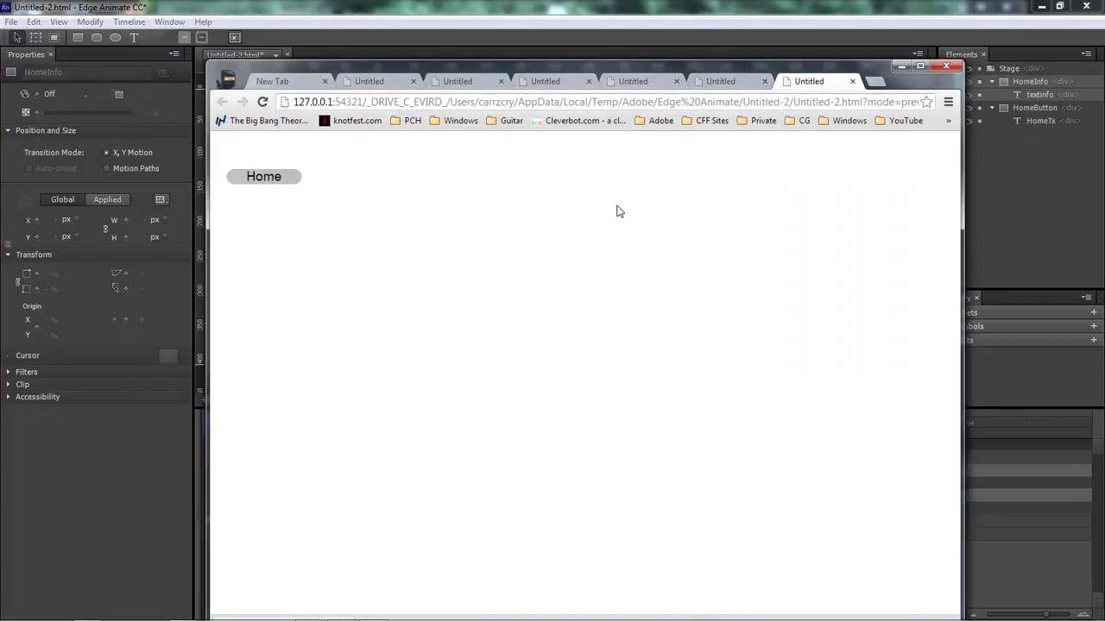
mouse_move(292, 183)
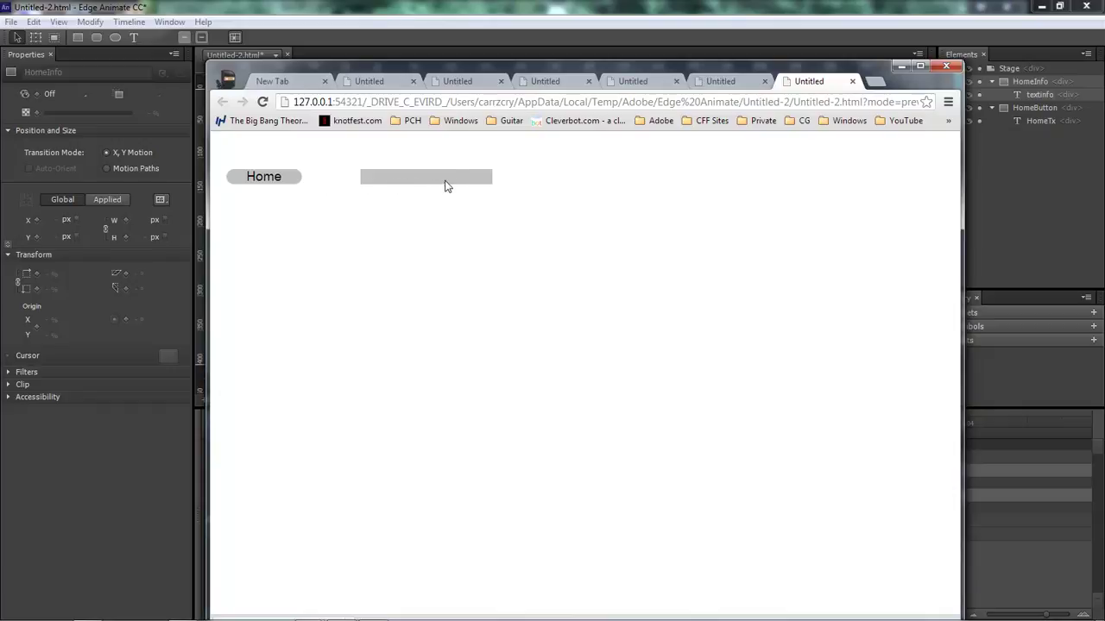
Close the accumulated preview tabs in the browser and minimize it to return to Edge Animate
left_click(851, 82)
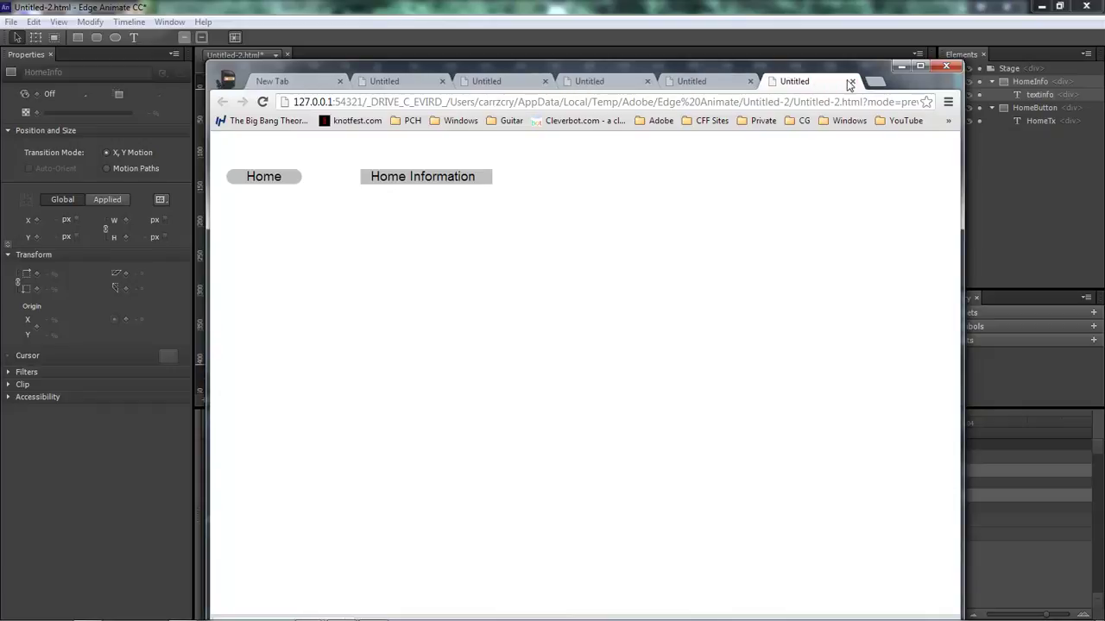
left_click(851, 82)
left_click(851, 82)
left_click(766, 82)
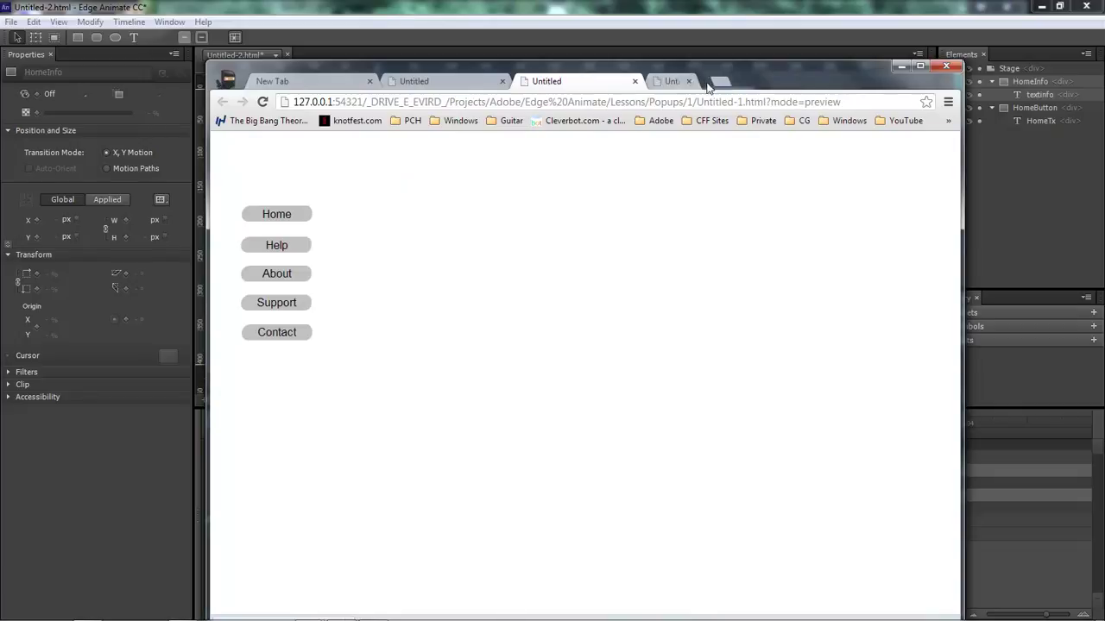
left_click(688, 81)
left_click(636, 81)
left_click(508, 81)
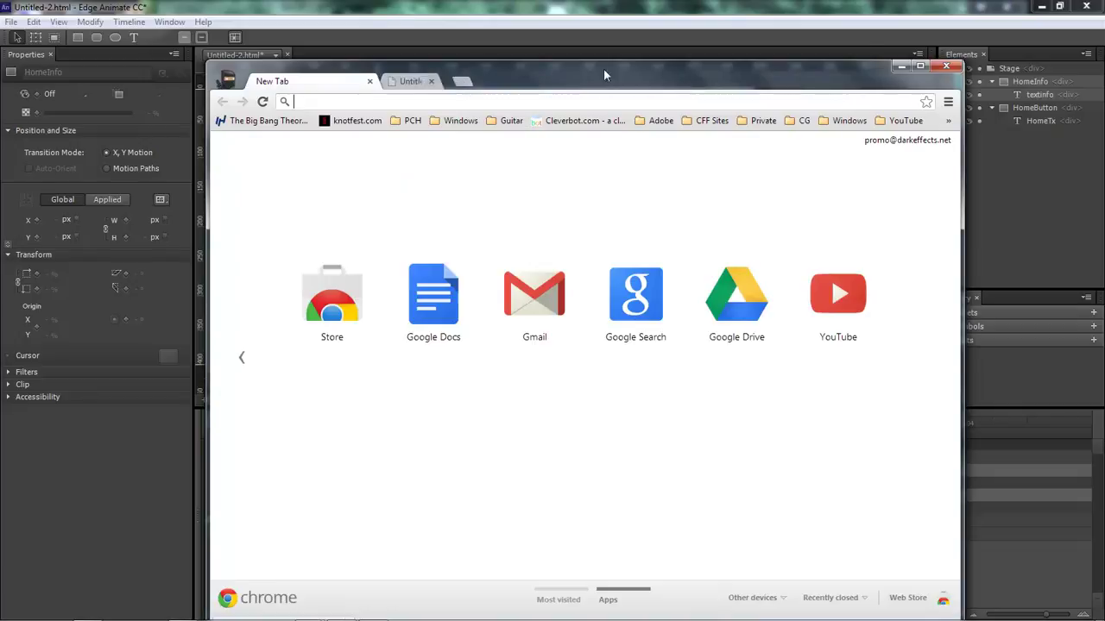
left_click(900, 66)
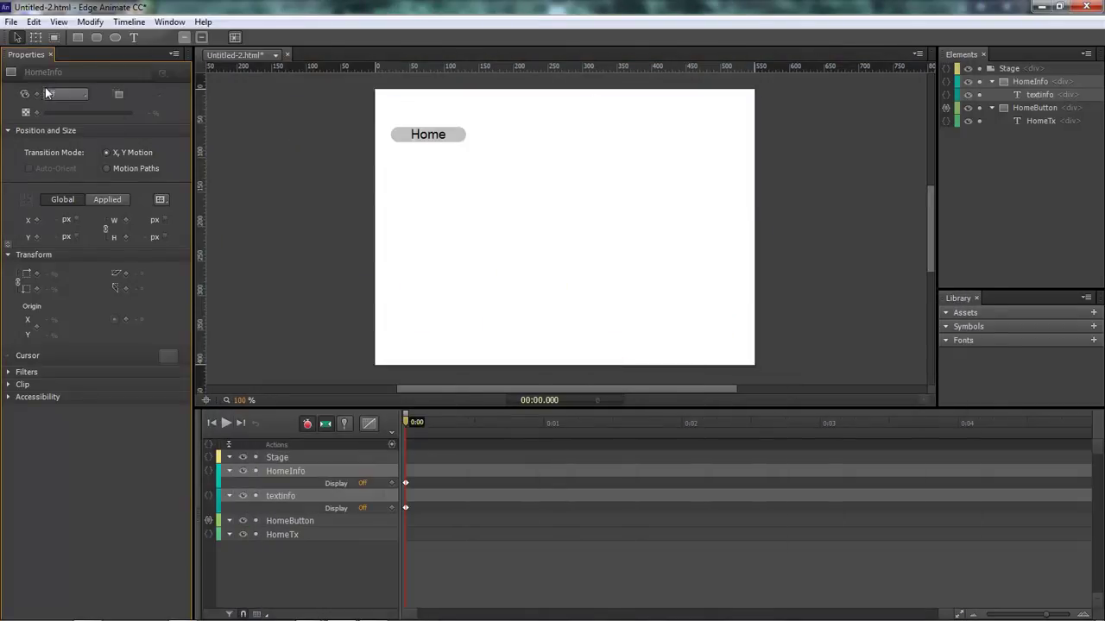
Undo the Off setting on both popup elements and set only HomeInfo's display to Off
key("ctrl+z")
left_click(512, 188)
left_click(654, 135)
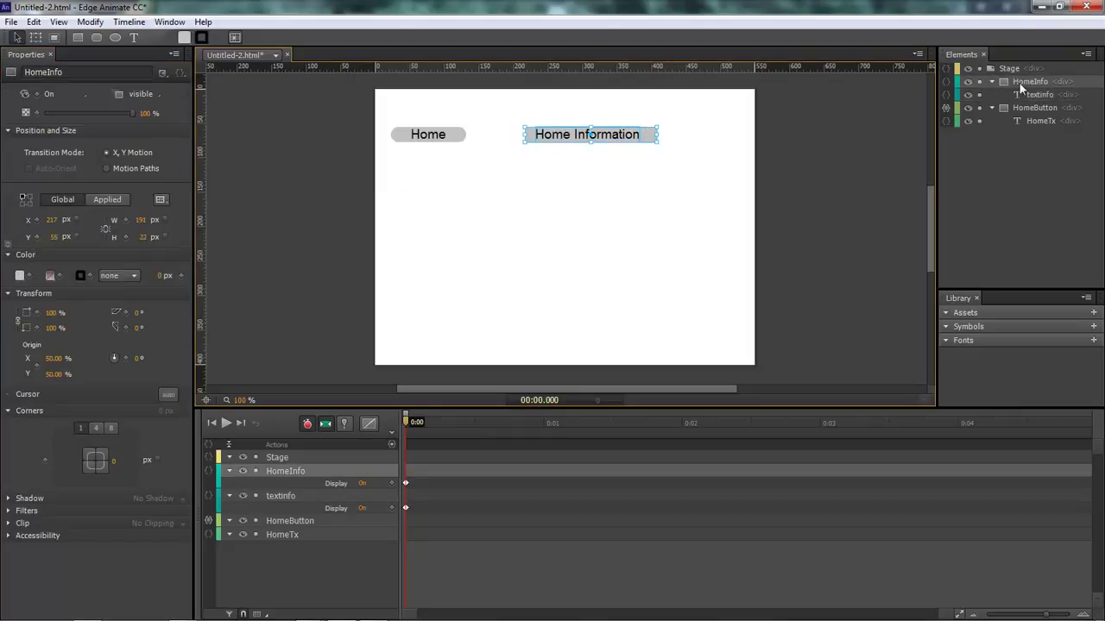
left_click(51, 94)
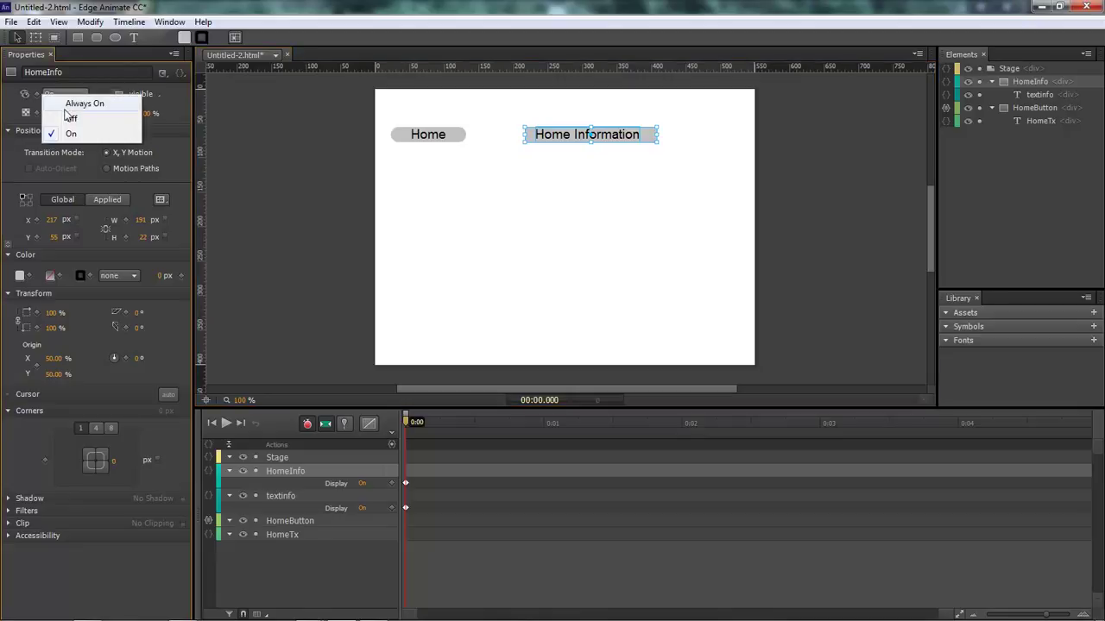
left_click(70, 119)
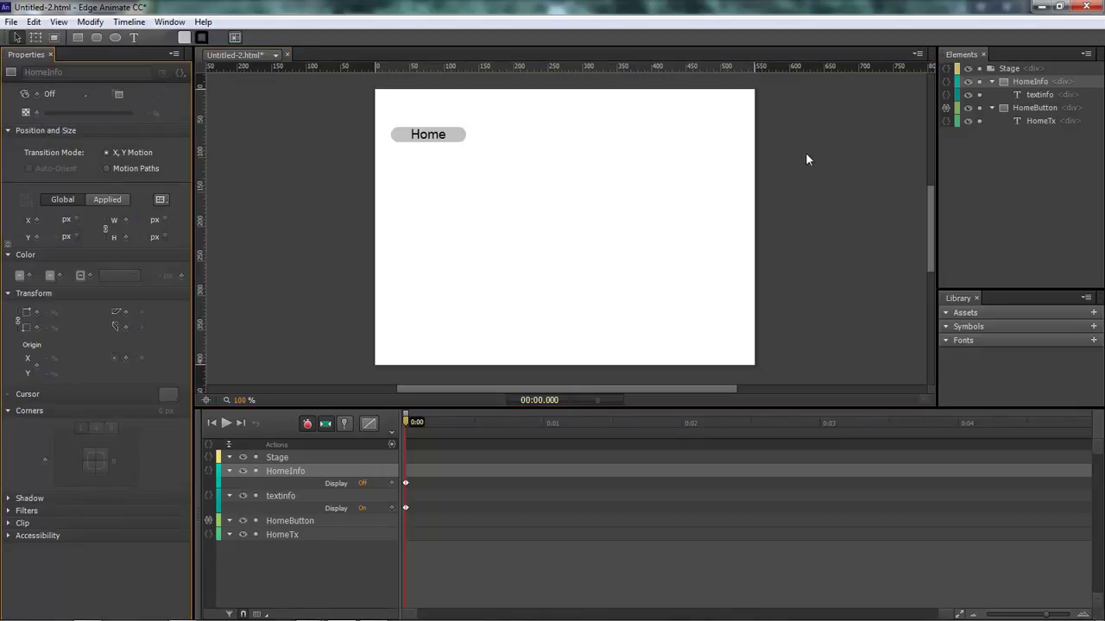
Select textinfo to check its display setting, and test the Home button's popup in a browser preview
left_click(1037, 94)
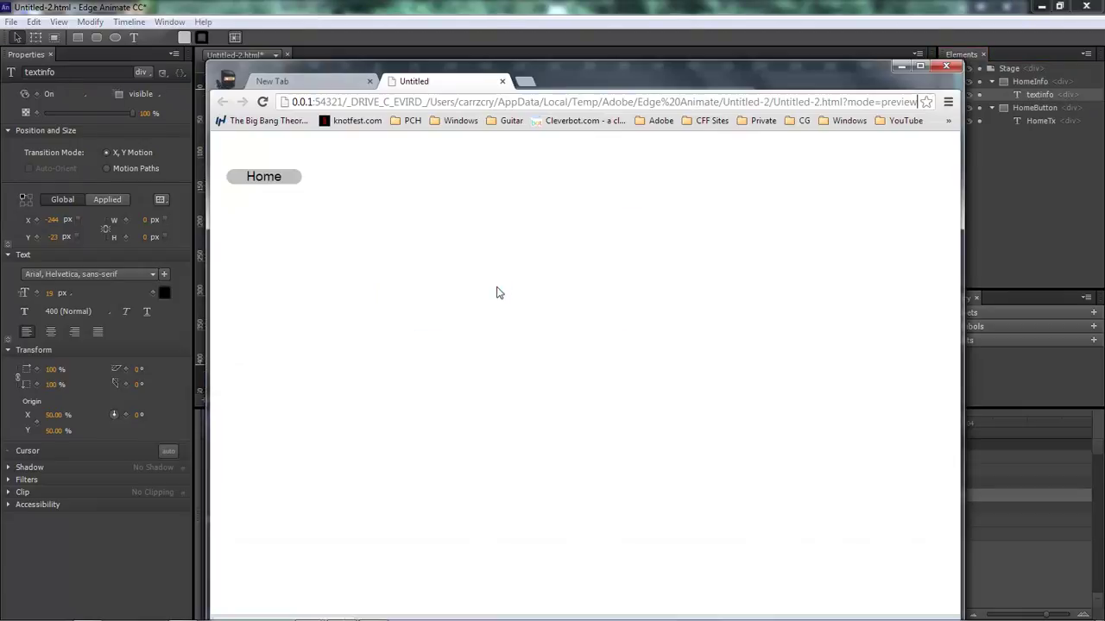
left_click(290, 181)
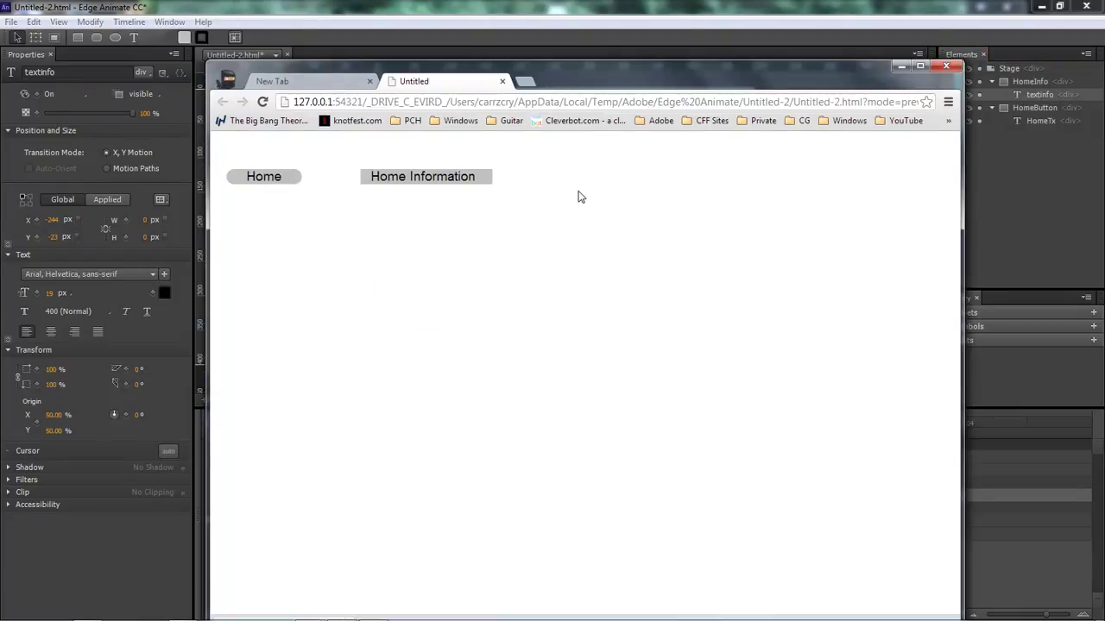